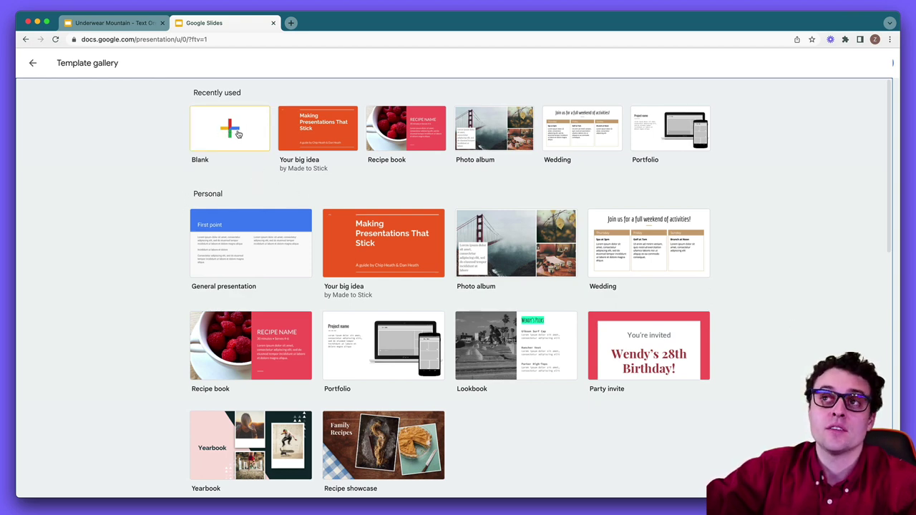
Step: Switch to the 'Underwear Mountain - Text Only' presentation and show its title and copyright slides
click(109, 24)
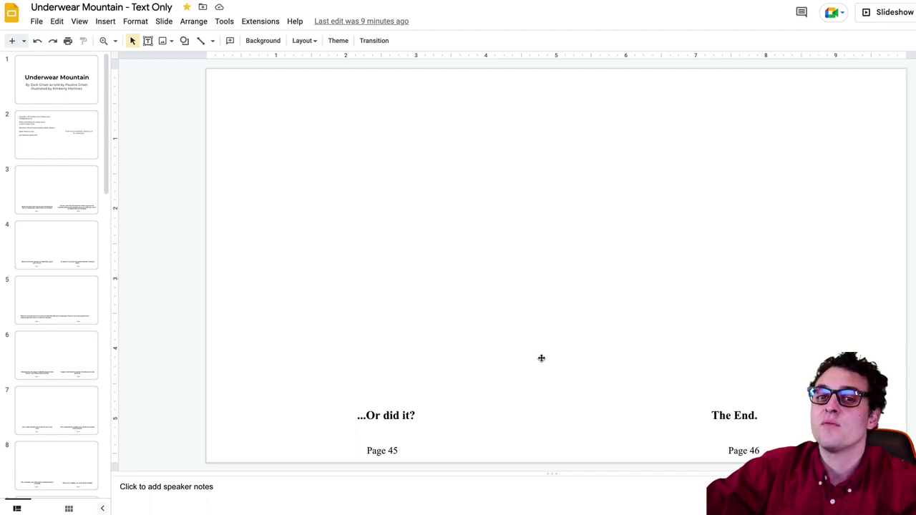
click(63, 90)
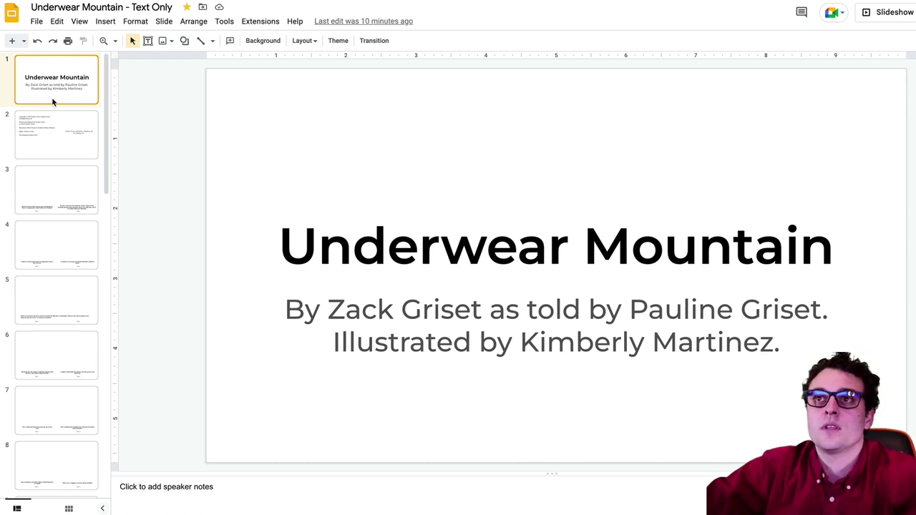
click(53, 144)
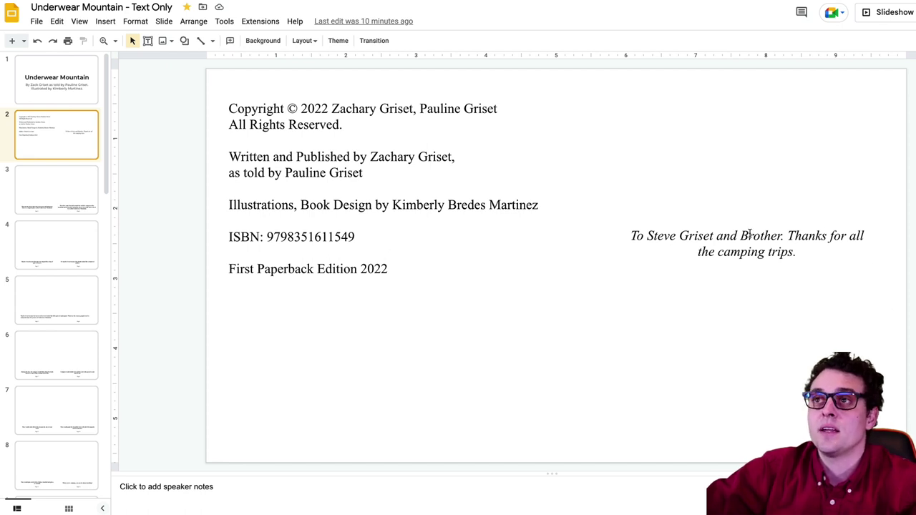
Step: Page through the spreads for pages 1–8, then jump to the final spread ending 'The End.'
click(34, 199)
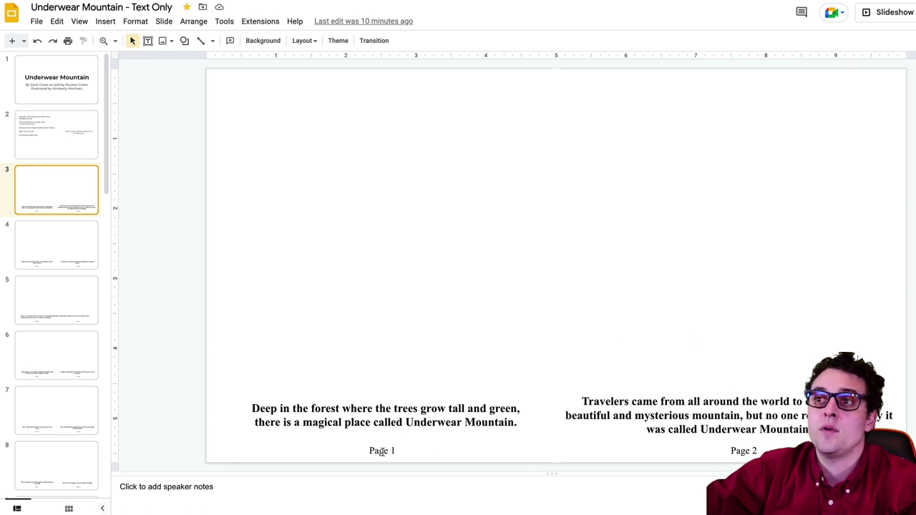
click(22, 246)
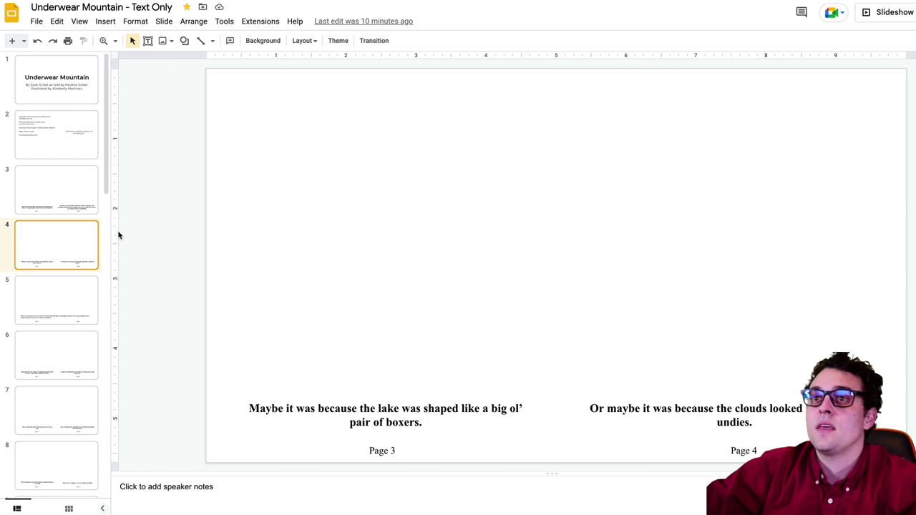
click(39, 300)
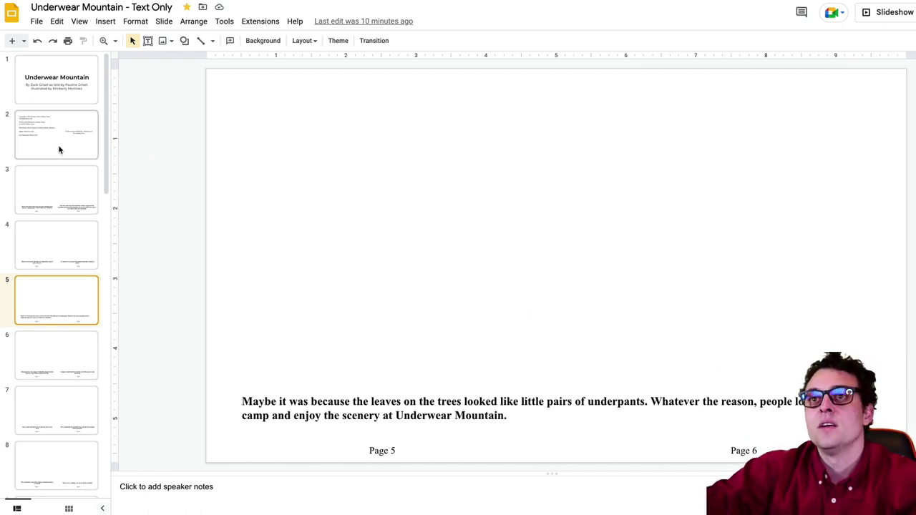
scroll(107, 146, down, 1)
scroll(107, 146, down, 3)
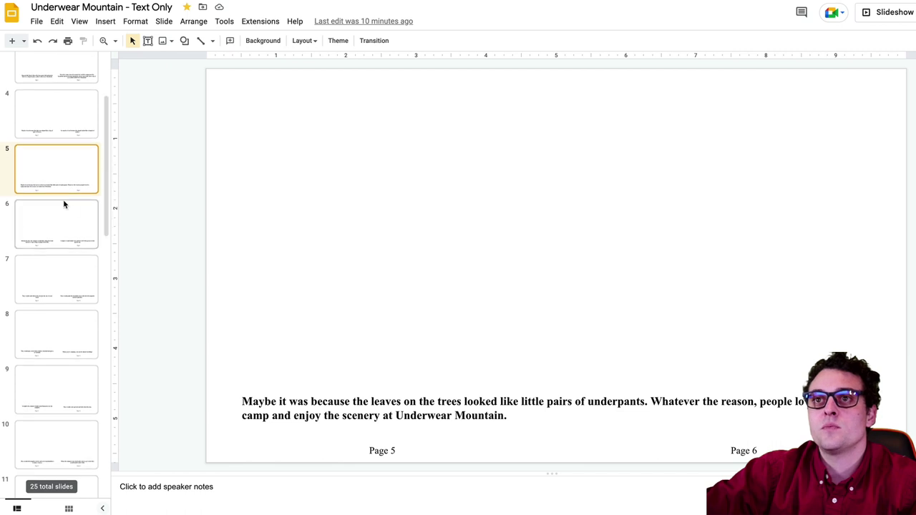
click(48, 242)
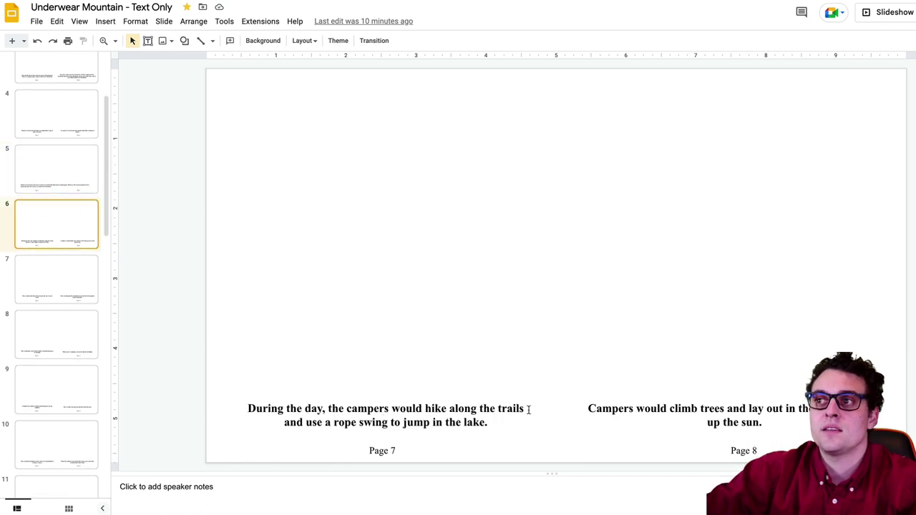
drag(104, 172, 77, 458)
click(63, 458)
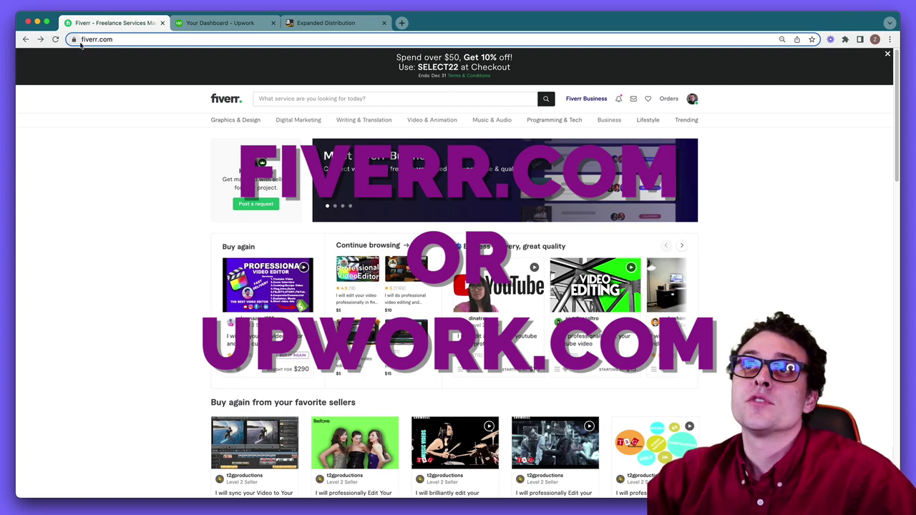
Step: Search Fiverr for 'children story book illustration'
click(350, 99)
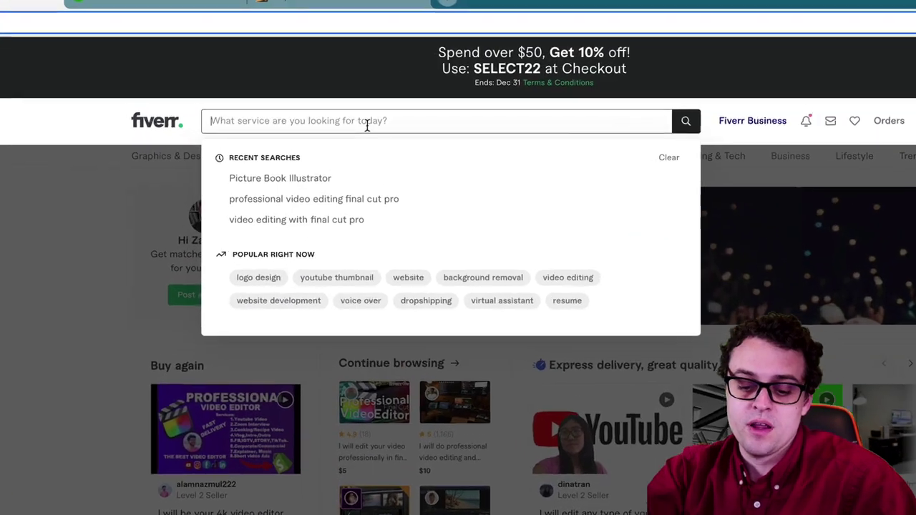
text(children)
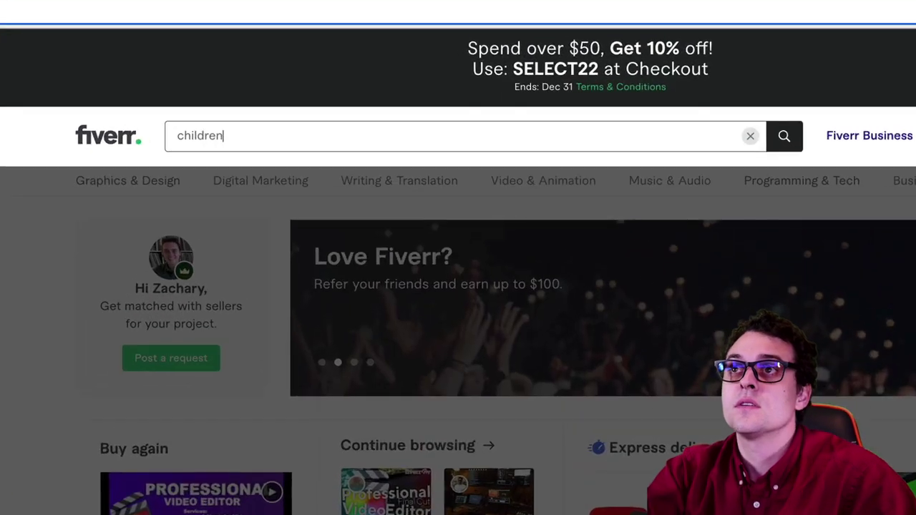
text('s bpo)
key(BackSpace)
key(BackSpace)
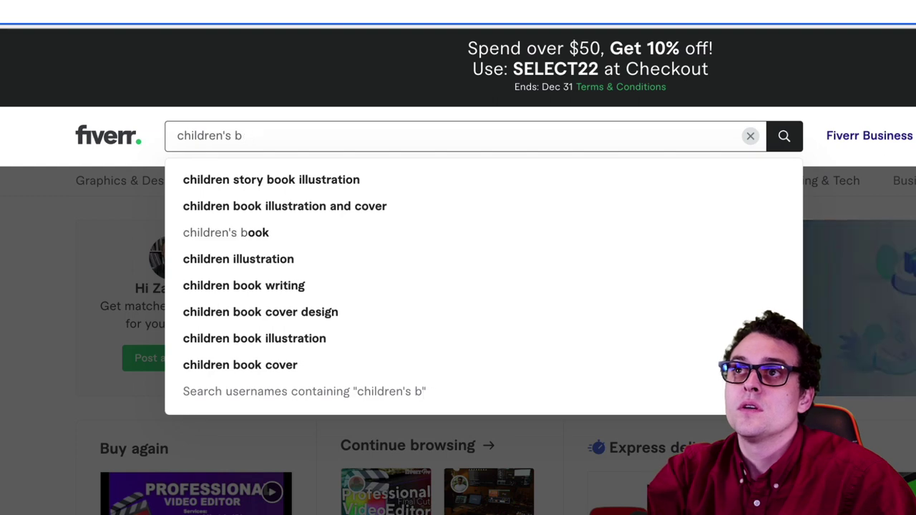
text(ook)
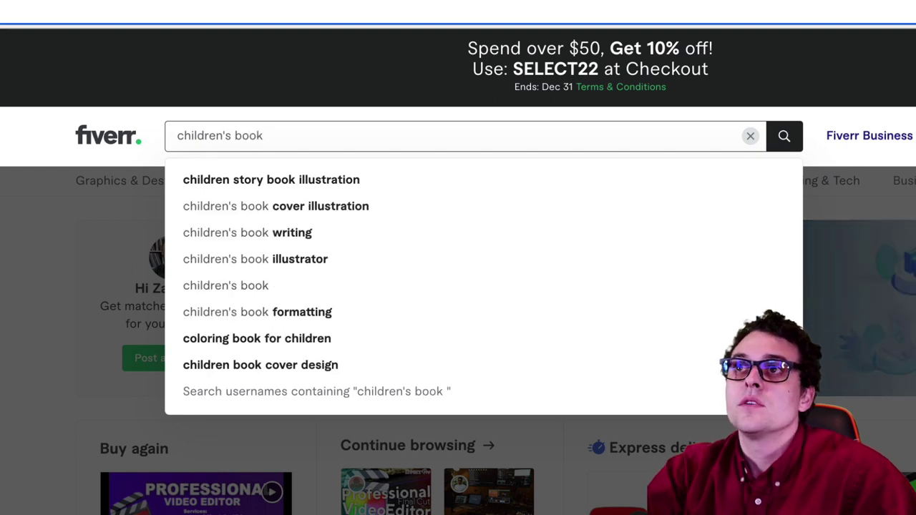
click(307, 183)
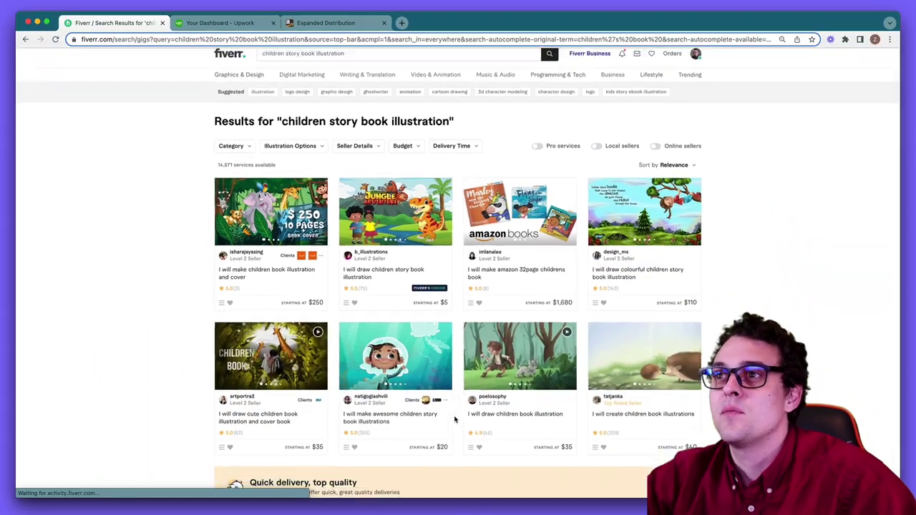
Step: Open an illustrator's gig from the results and view its $295 Premium Story Book package
scroll(460, 460, down, 5)
scroll(508, 408, down, 5)
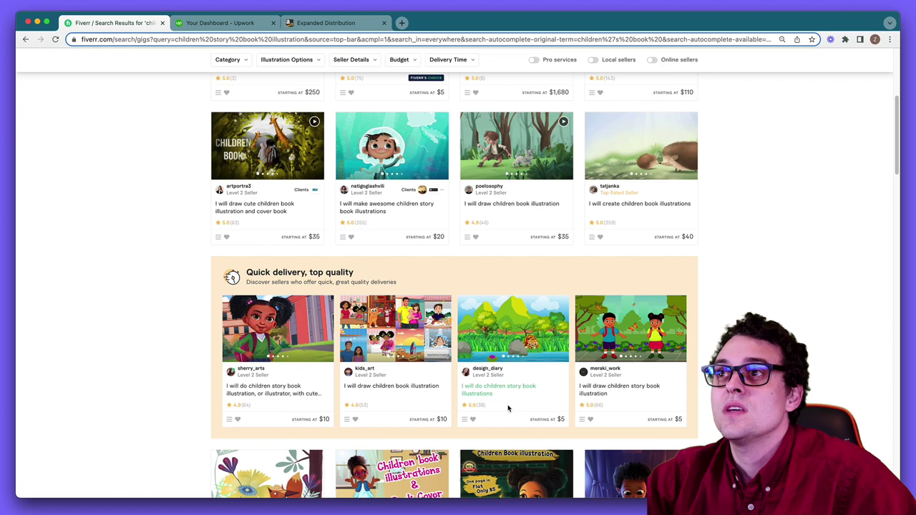
scroll(507, 407, down, 2)
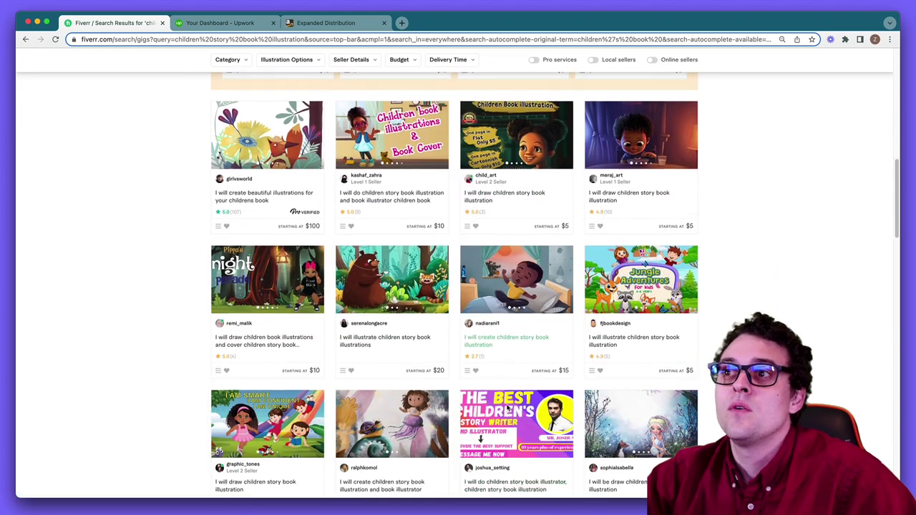
scroll(399, 430, down, 1)
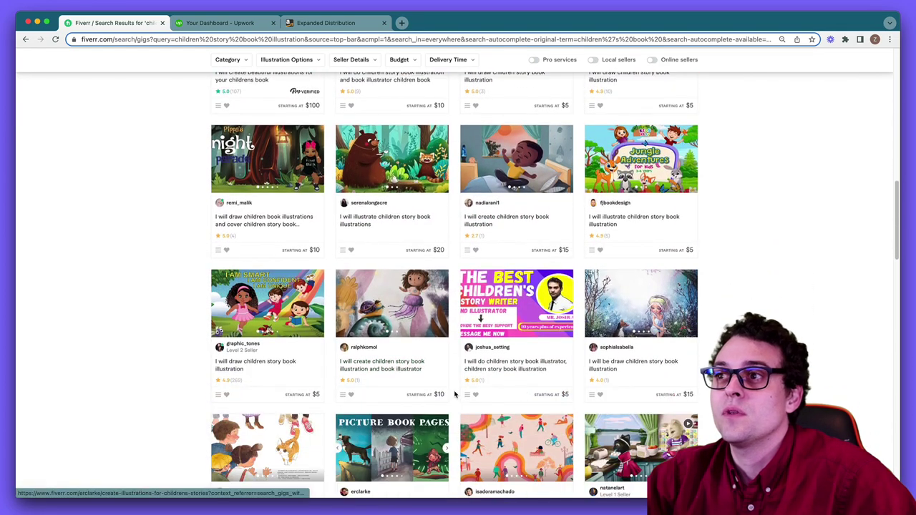
scroll(387, 408, down, 3)
scroll(367, 382, down, 2)
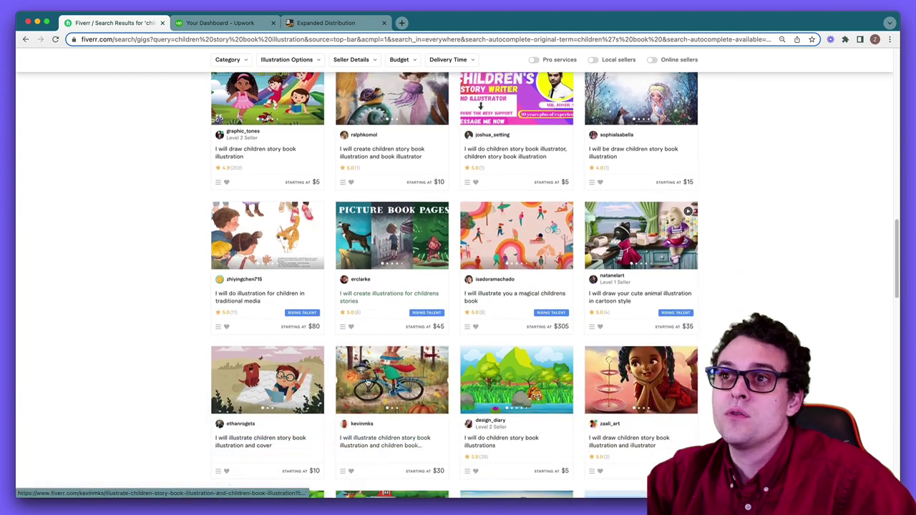
scroll(479, 405, up, 5)
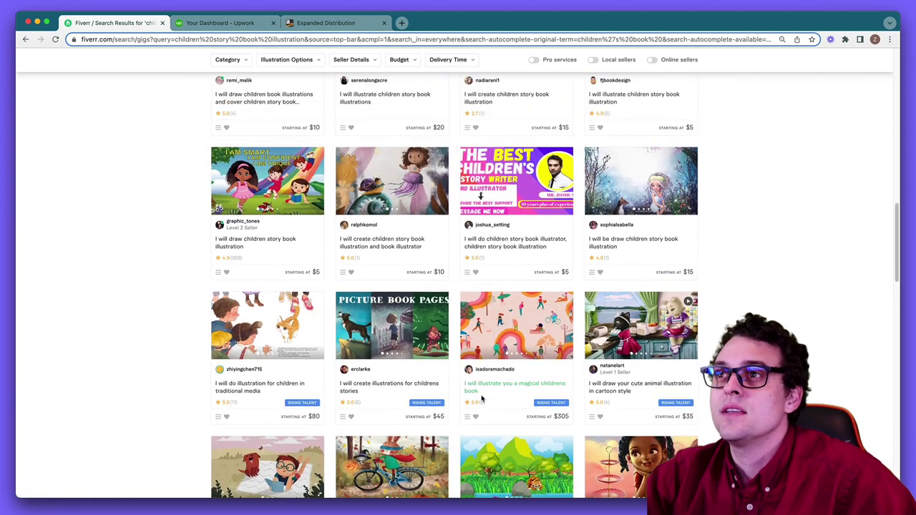
scroll(483, 399, up, 6)
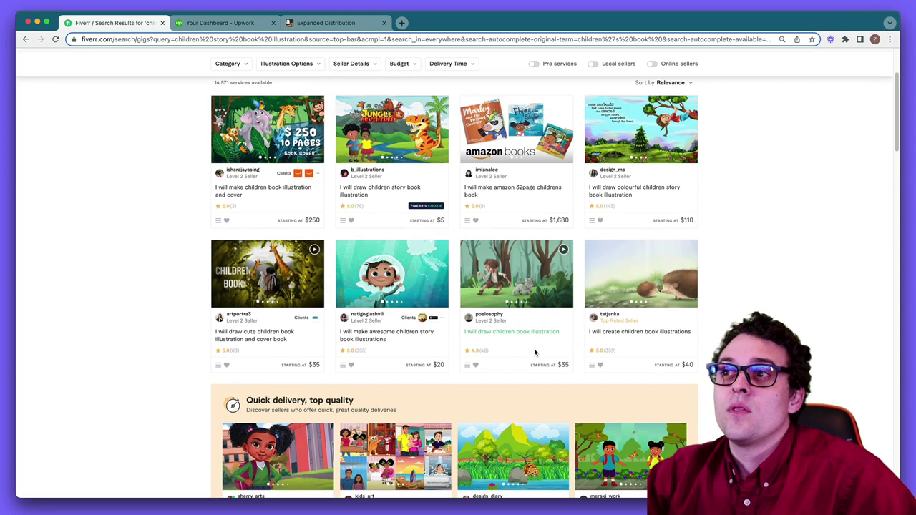
scroll(561, 344, up, 1)
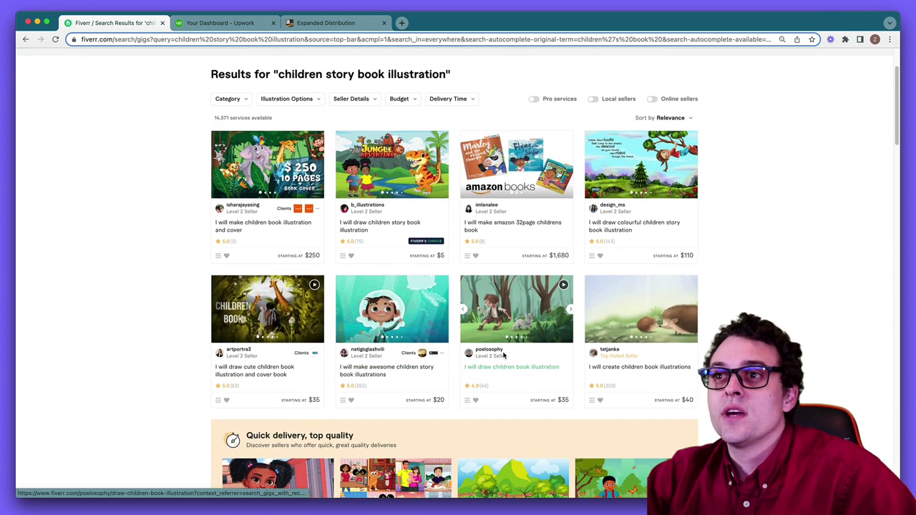
click(511, 328)
click(645, 169)
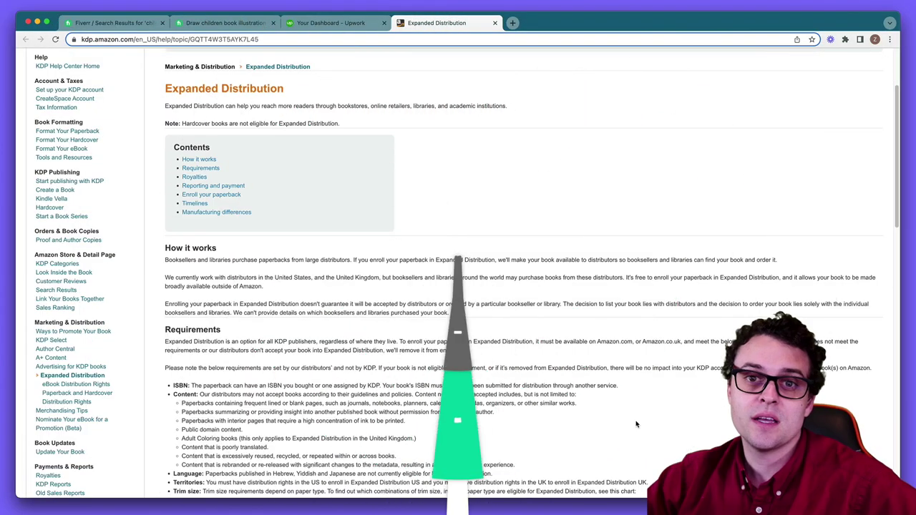
Step: Review the 40% Expanded Distribution royalty rate, then move to the Upwork dashboard
scroll(635, 419, down, 8)
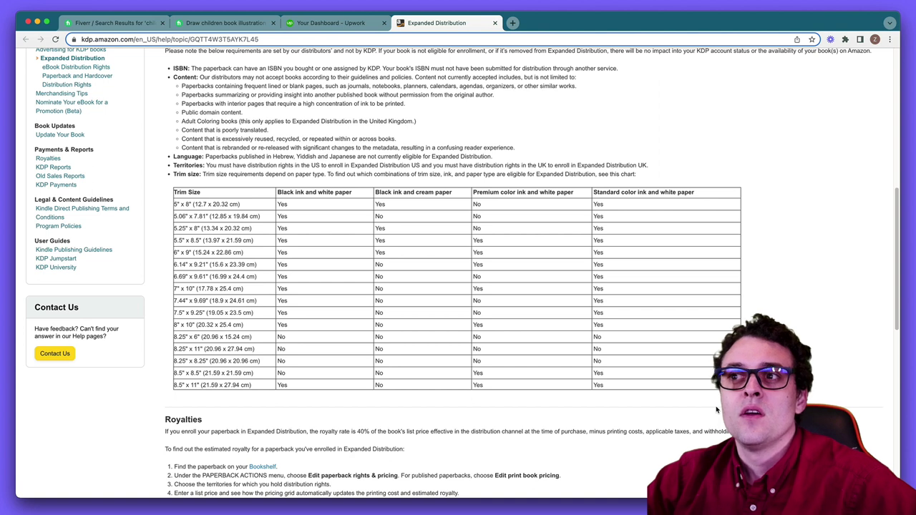
drag(359, 431, 407, 432)
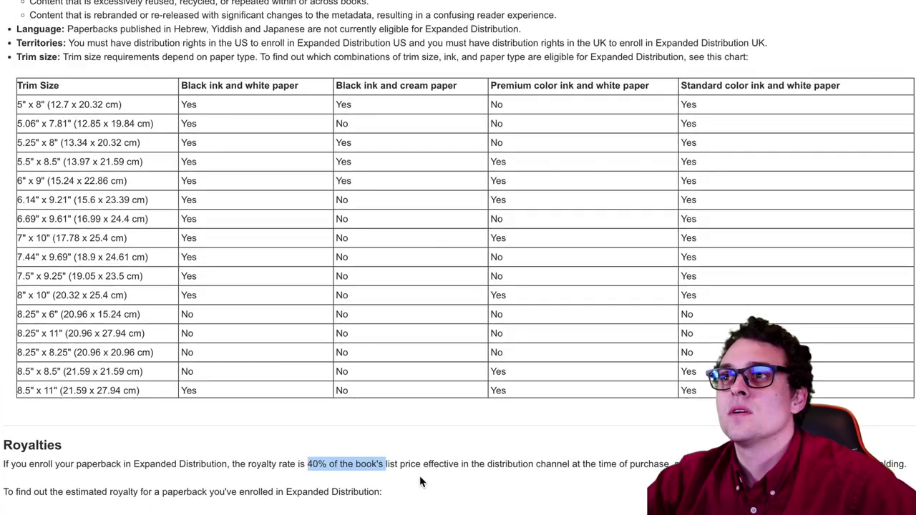
scroll(473, 401, down, 1)
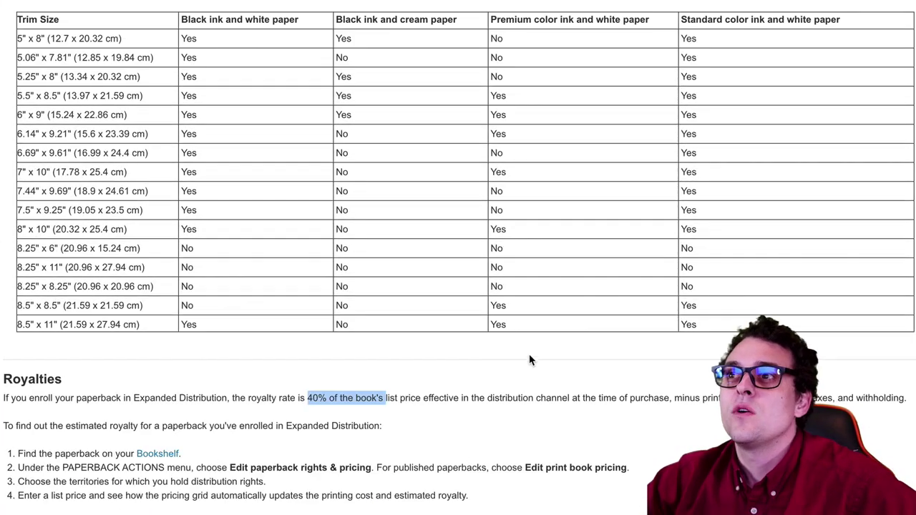
click(515, 235)
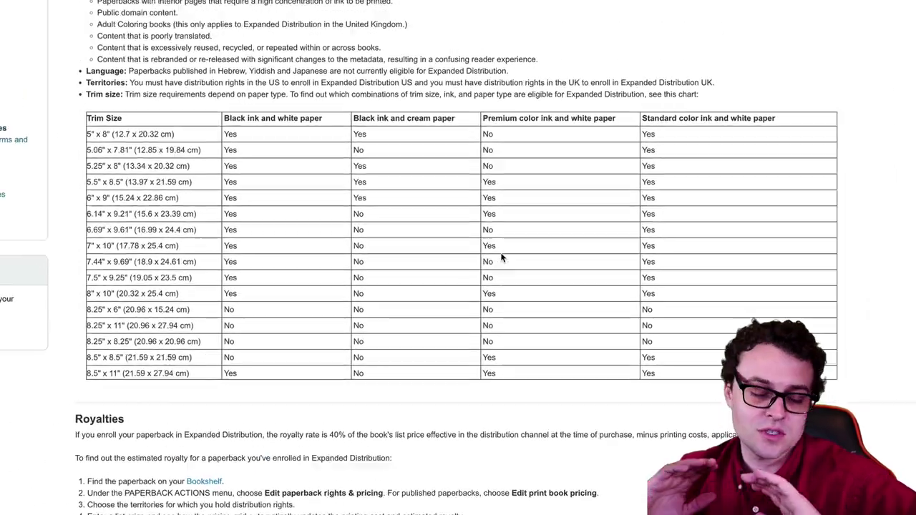
scroll(501, 258, up, 15)
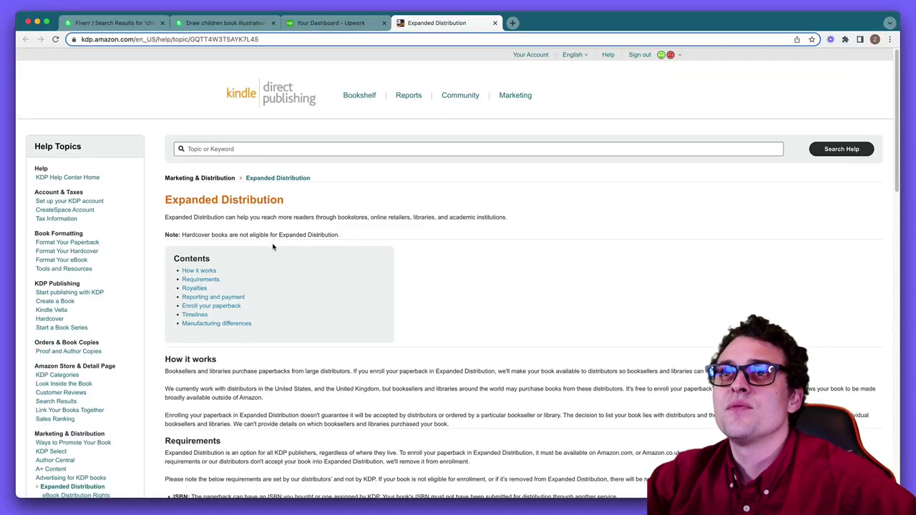
click(337, 23)
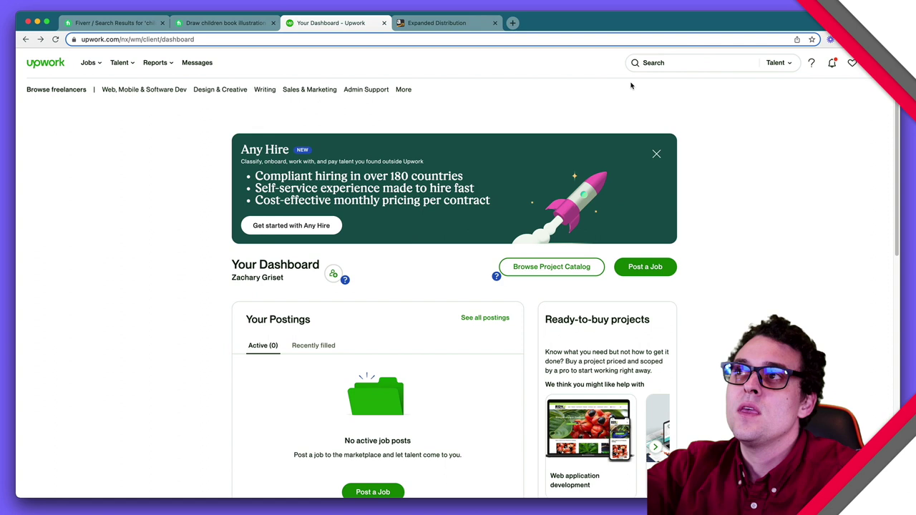
Step: Search Upwork talent for 'picture book illustrator'
click(665, 65)
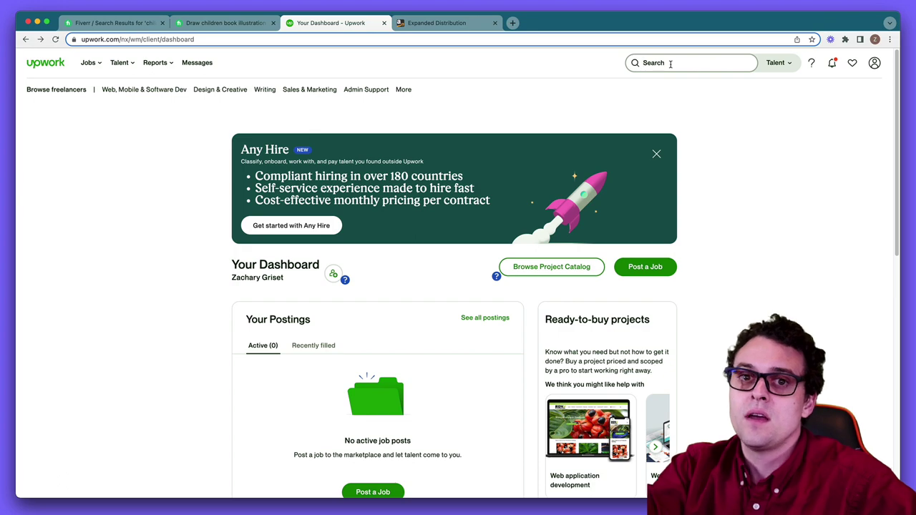
text(picture book)
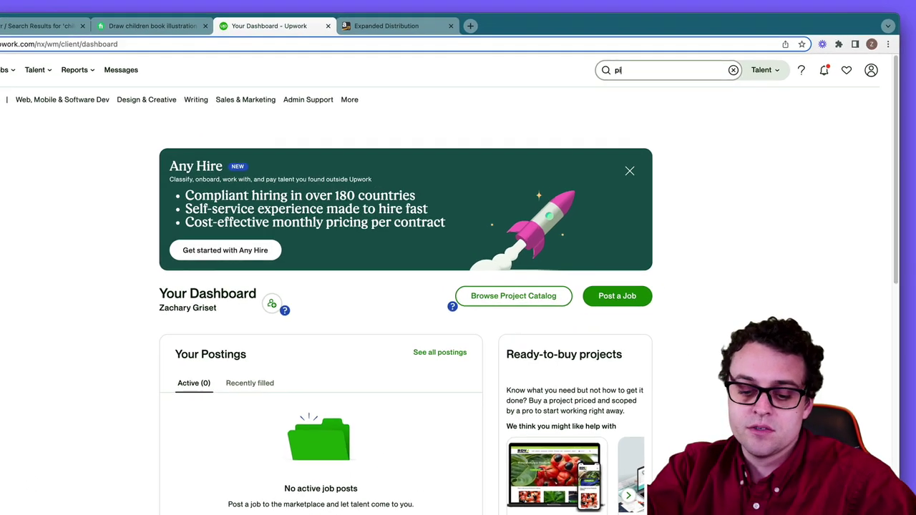
text( iu)
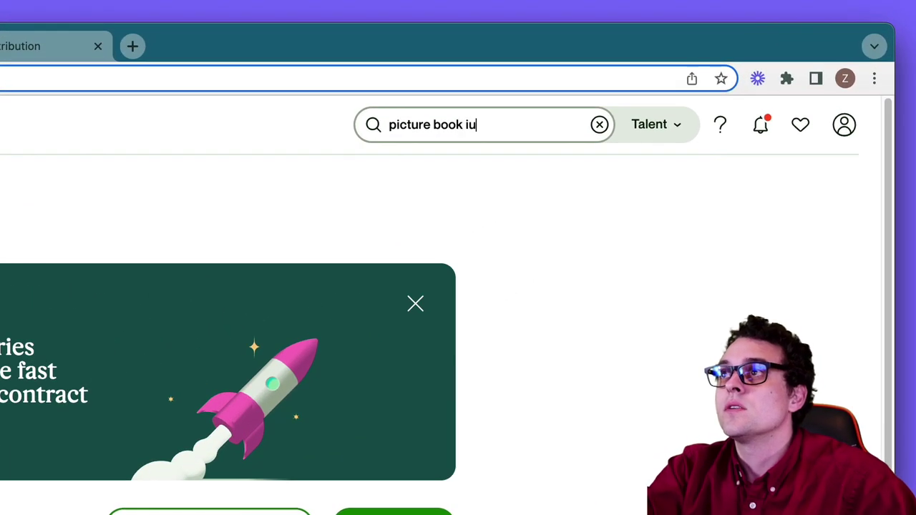
text(lustrator)
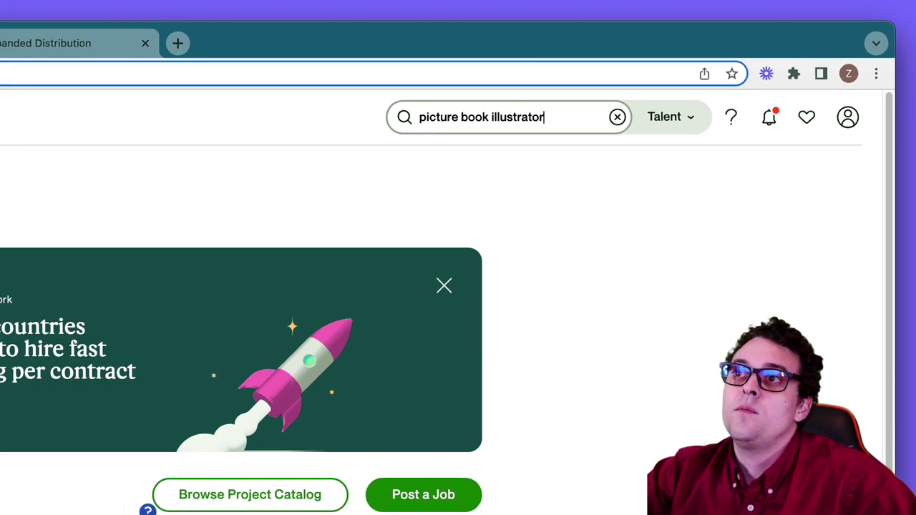
key(Return)
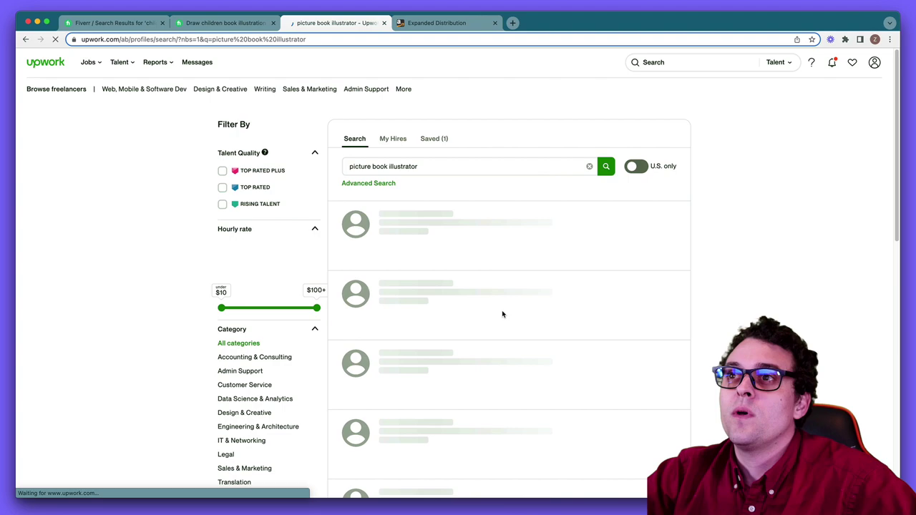
scroll(408, 302, down, 2)
scroll(408, 303, down, 5)
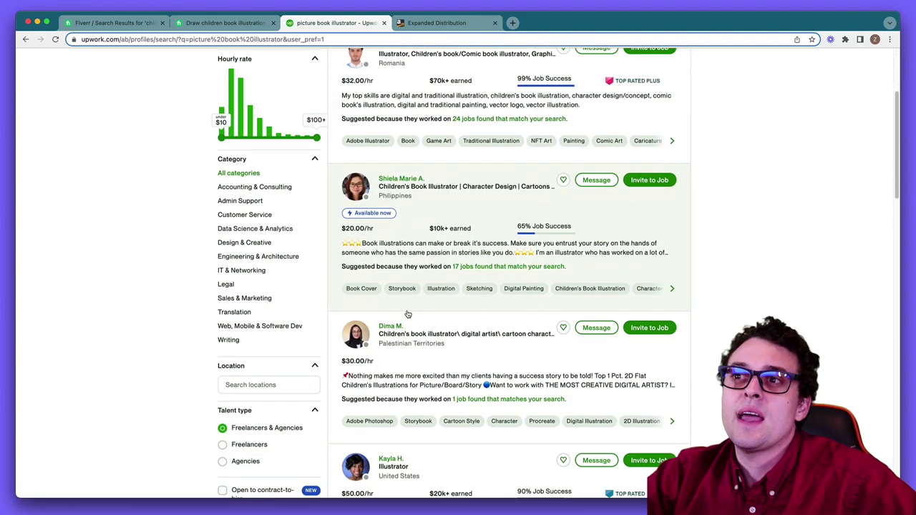
scroll(281, 342, down, 2)
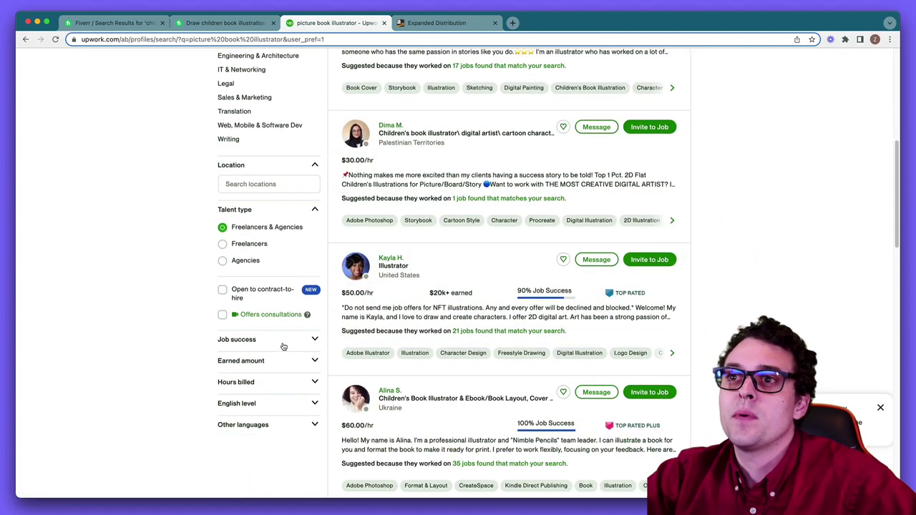
scroll(285, 374, up, 5)
scroll(284, 367, up, 2)
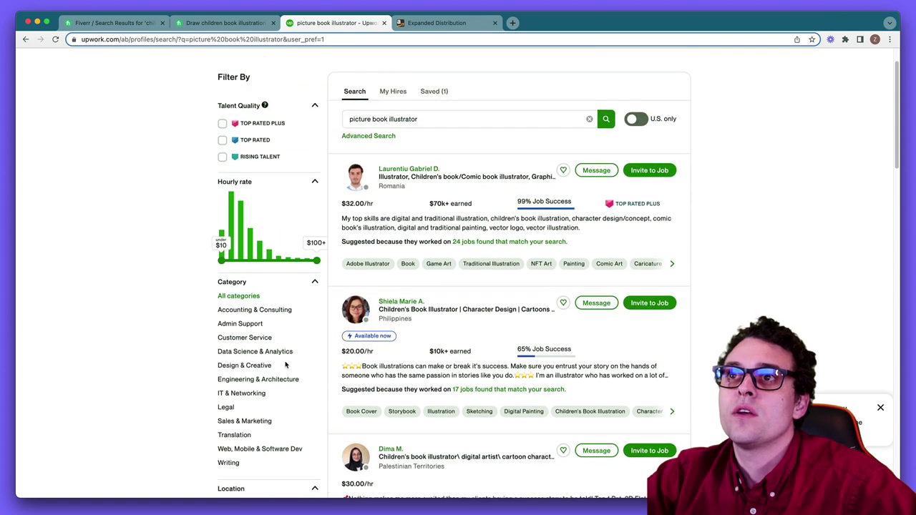
Step: Filter illustrators to $10/hr or less and open a Philippines-based illustrator's profile
drag(316, 262, 215, 264)
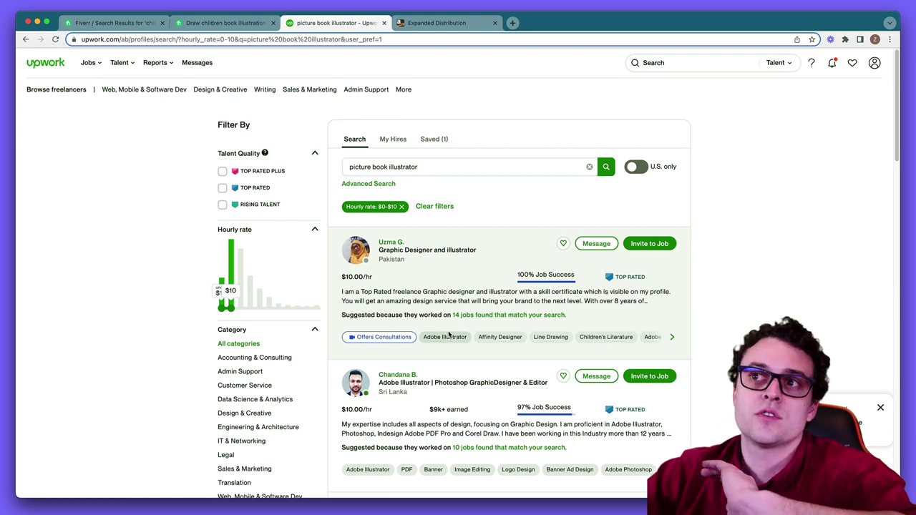
scroll(473, 370, down, 4)
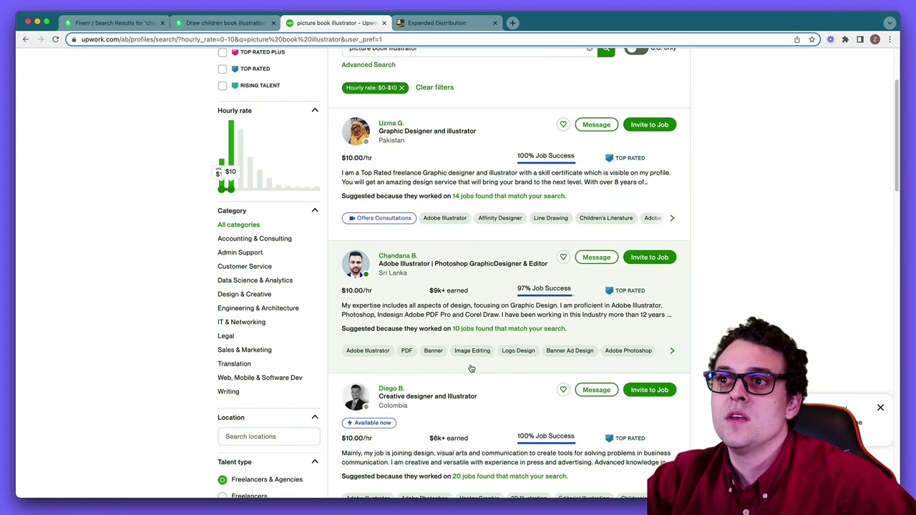
scroll(470, 366, down, 5)
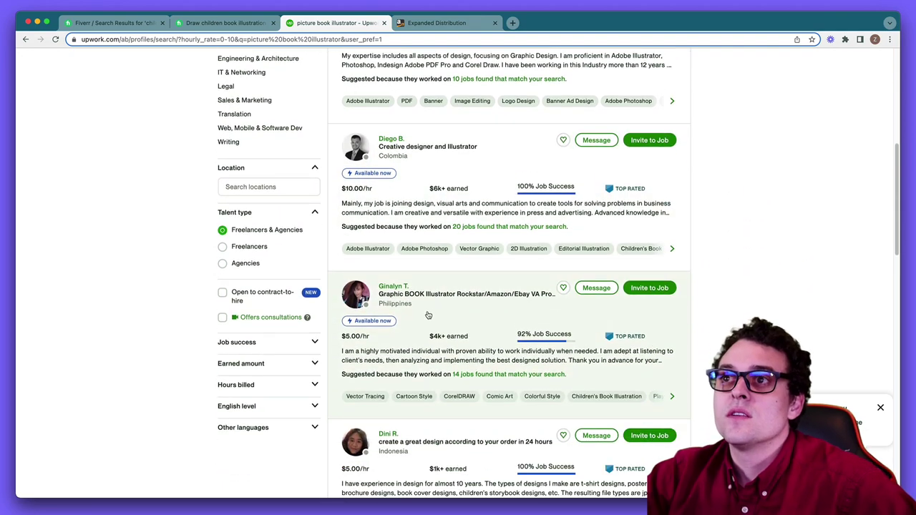
scroll(423, 260, down, 2)
click(421, 229)
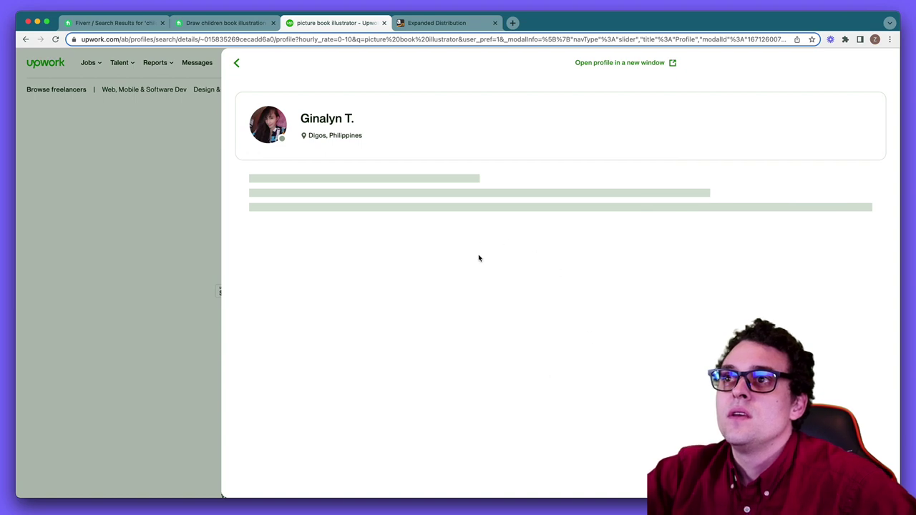
Step: Browse the illustrator's work history and portfolio pages 2, 3 and 4
scroll(538, 327, down, 4)
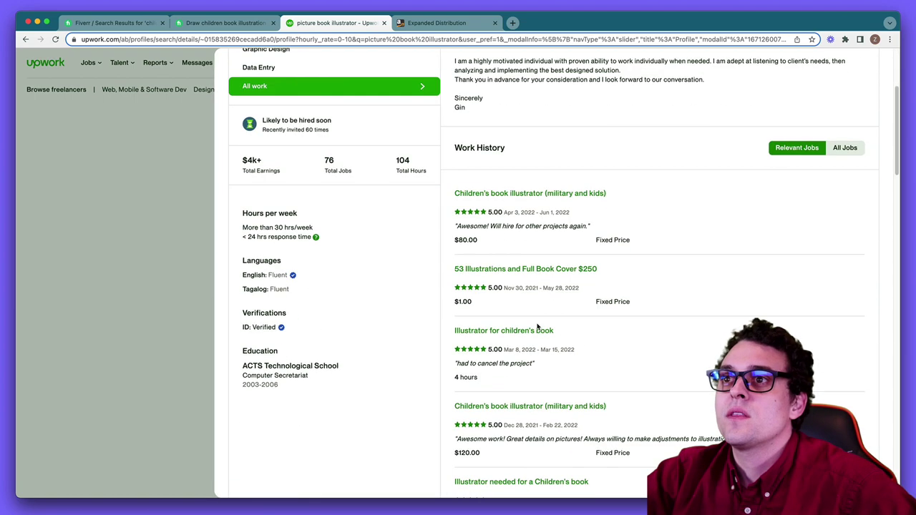
scroll(538, 327, down, 10)
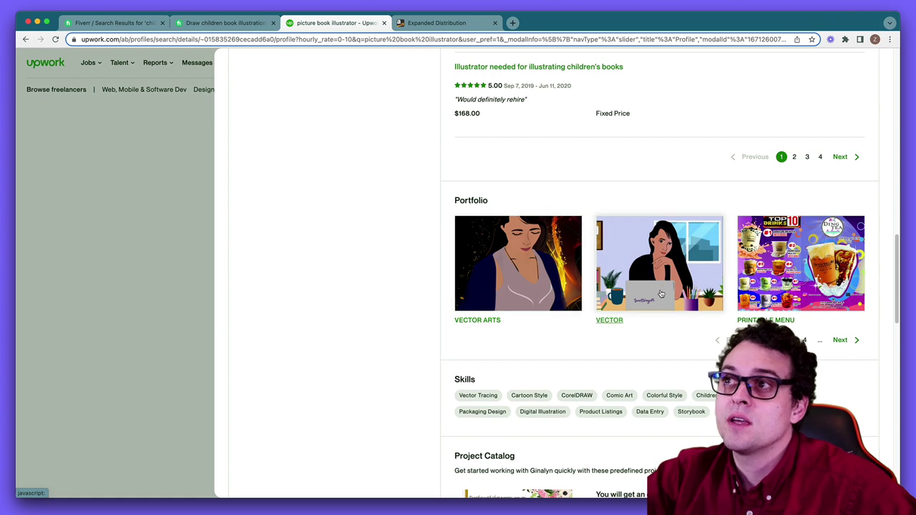
scroll(657, 279, down, 1)
scroll(657, 270, down, 2)
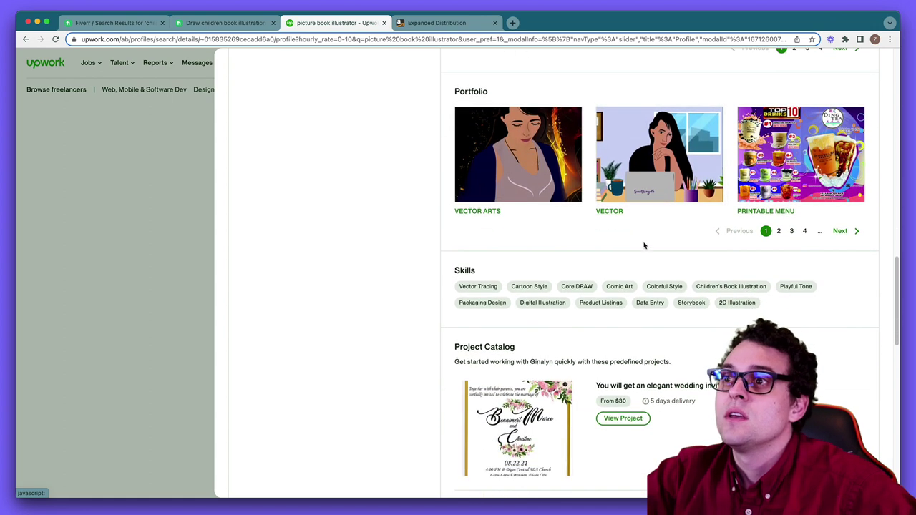
scroll(648, 245, up, 2)
scroll(715, 301, up, 1)
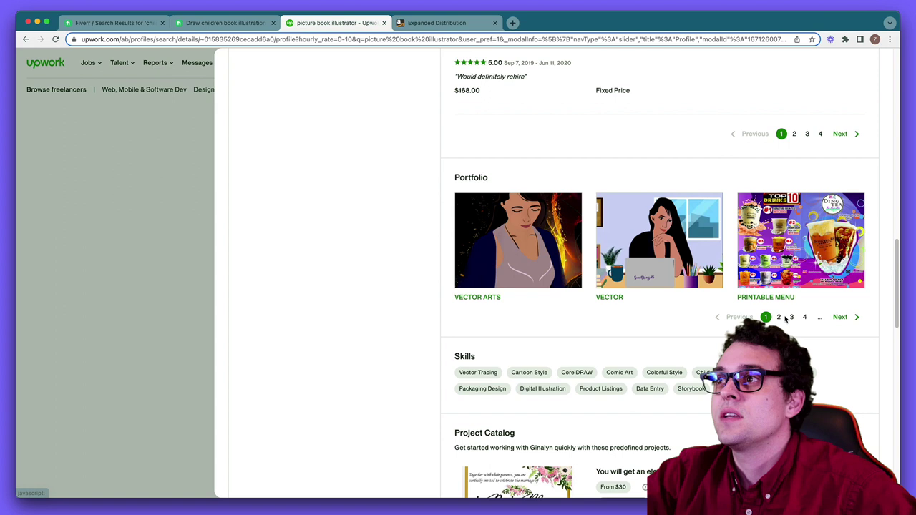
click(779, 318)
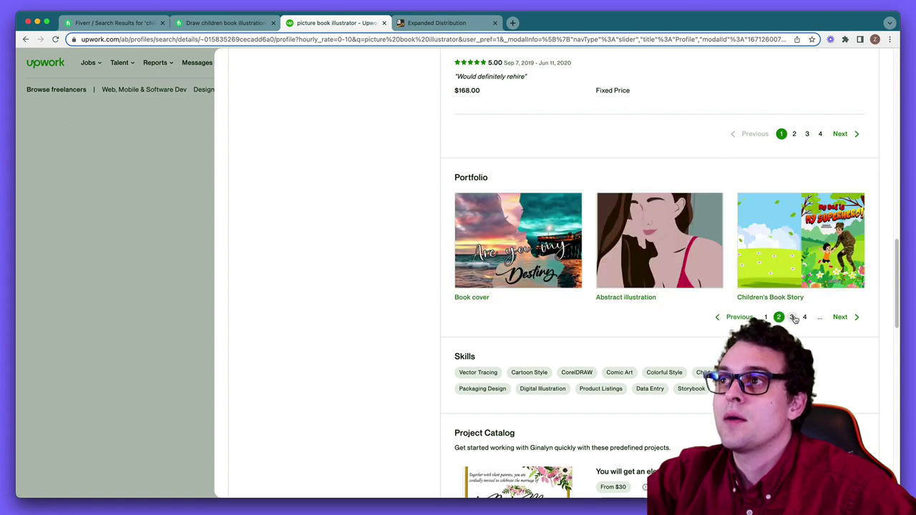
click(794, 318)
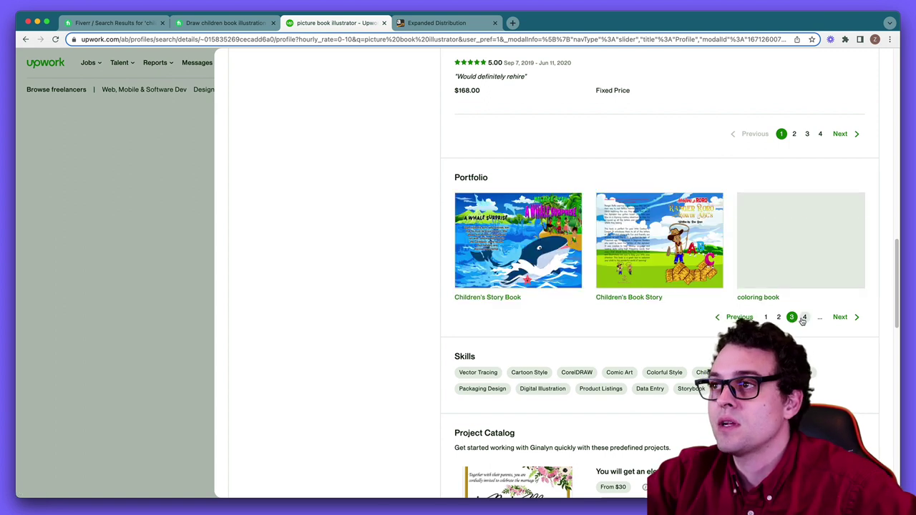
click(805, 317)
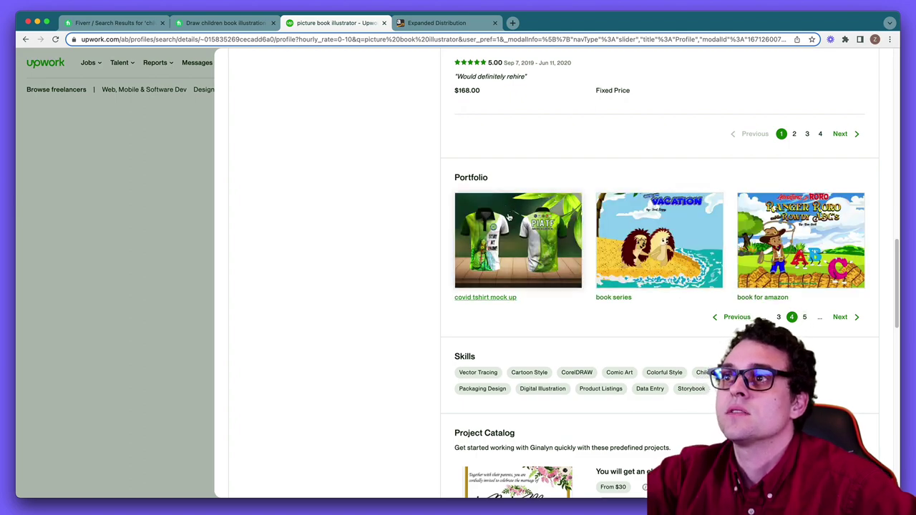
Step: Scroll back up the profile and close it, returning to the $0–$10/hr results
scroll(438, 133, up, 15)
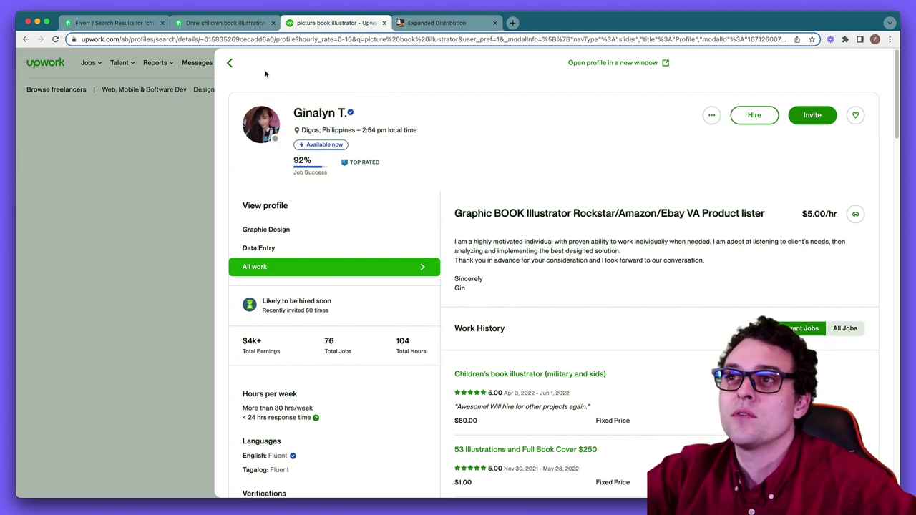
scroll(447, 268, down, 5)
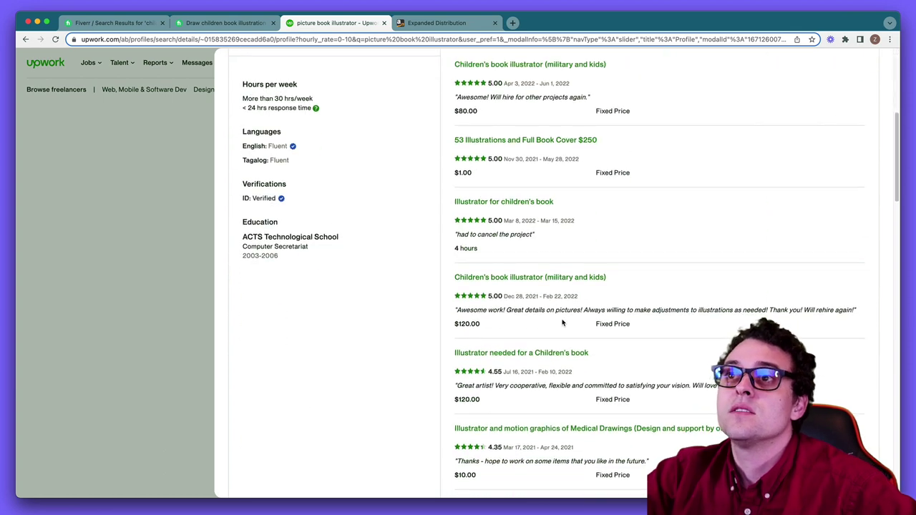
scroll(557, 319, up, 5)
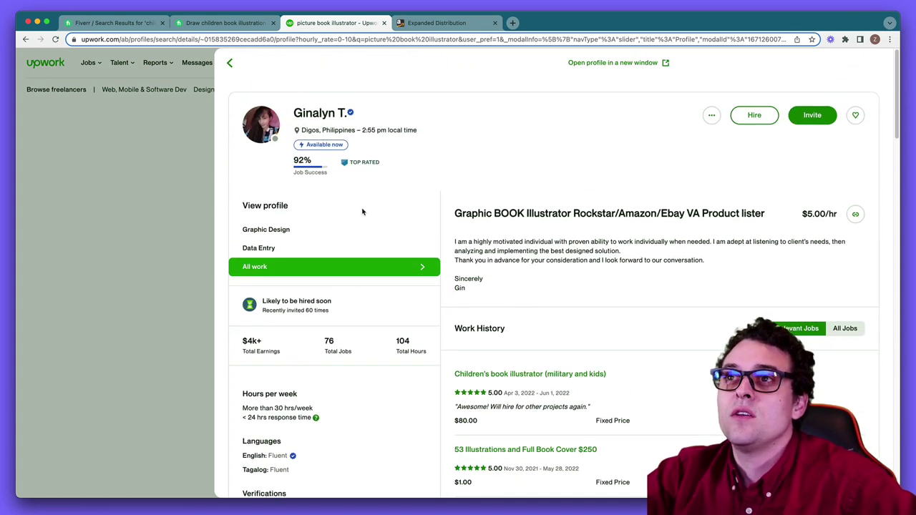
scroll(401, 286, down, 1)
scroll(344, 243, up, 1)
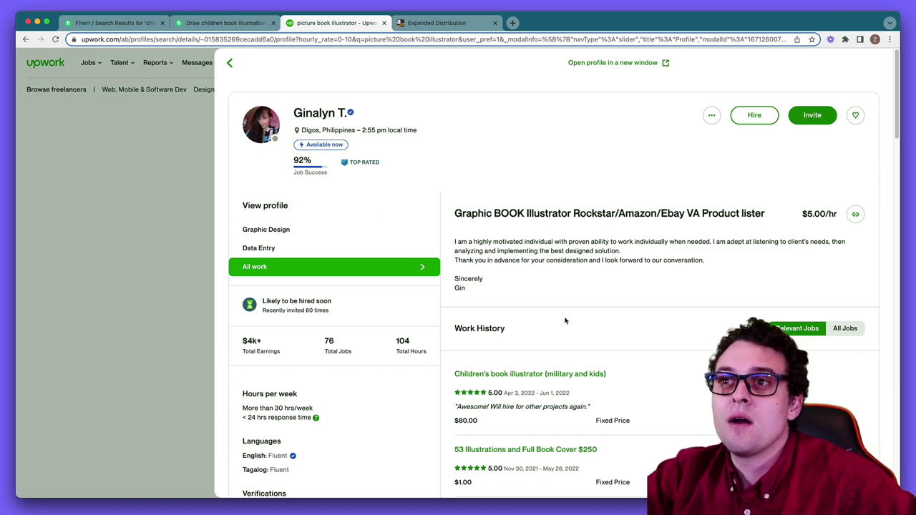
scroll(541, 302, down, 1)
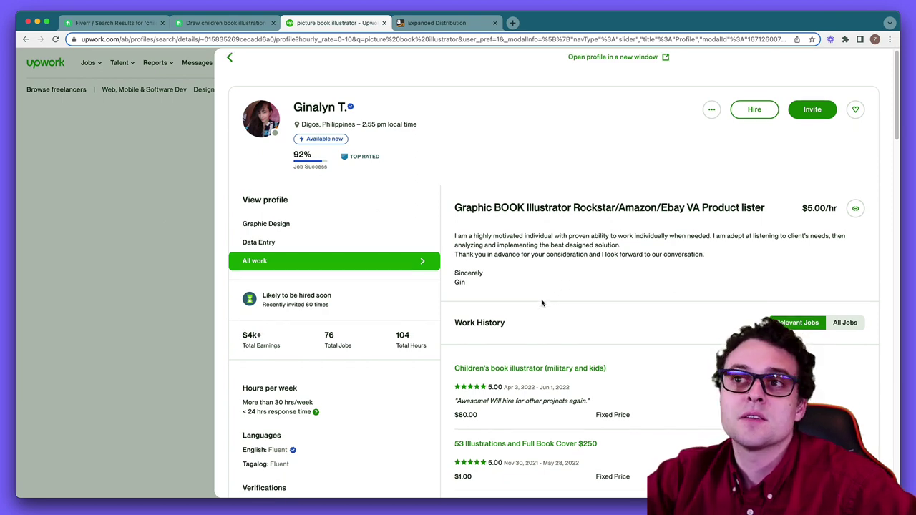
scroll(541, 301, up, 1)
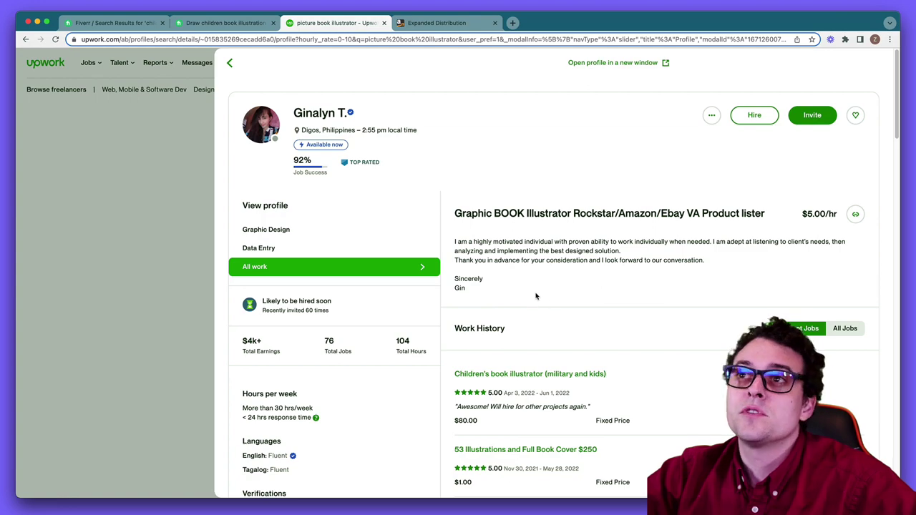
click(230, 65)
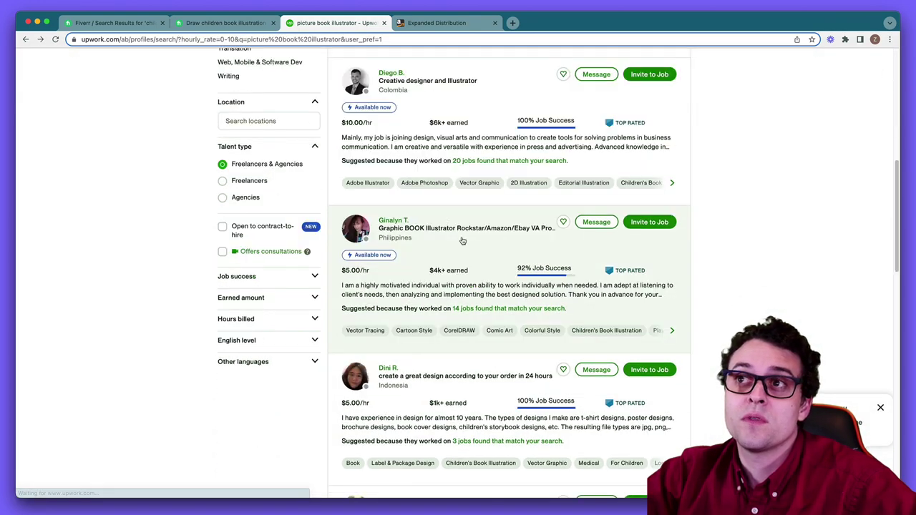
scroll(501, 287, down, 5)
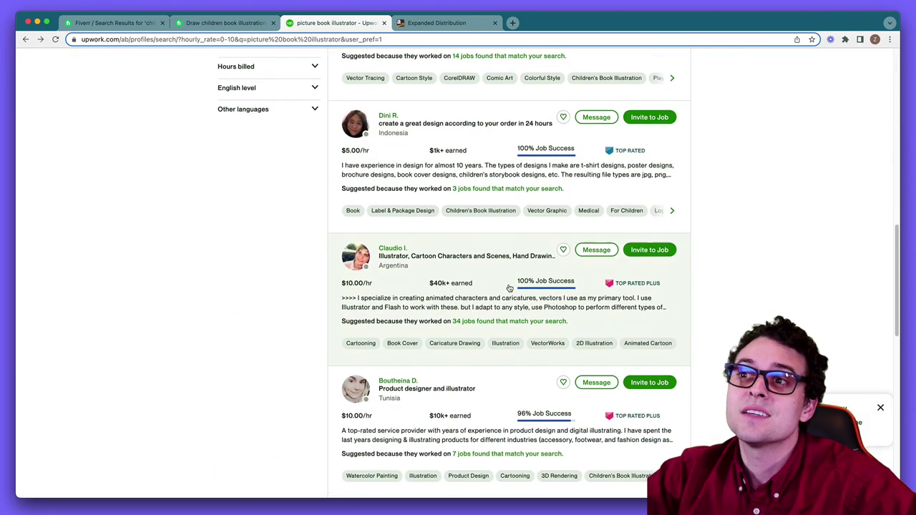
scroll(509, 288, down, 2)
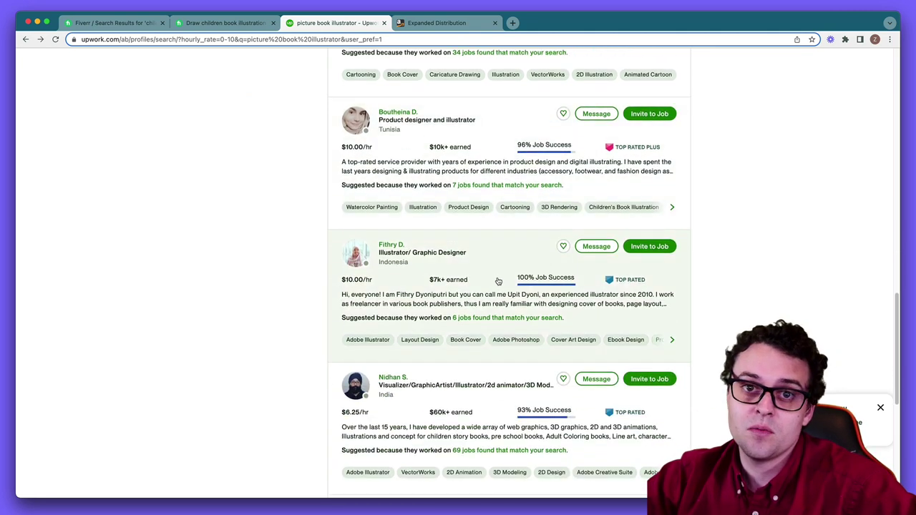
scroll(500, 315, down, 1)
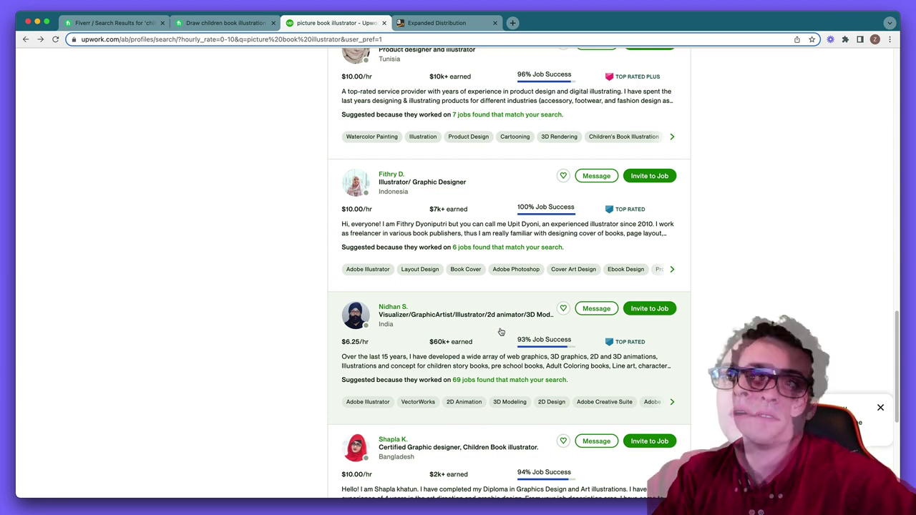
scroll(501, 332, down, 3)
scroll(502, 315, up, 15)
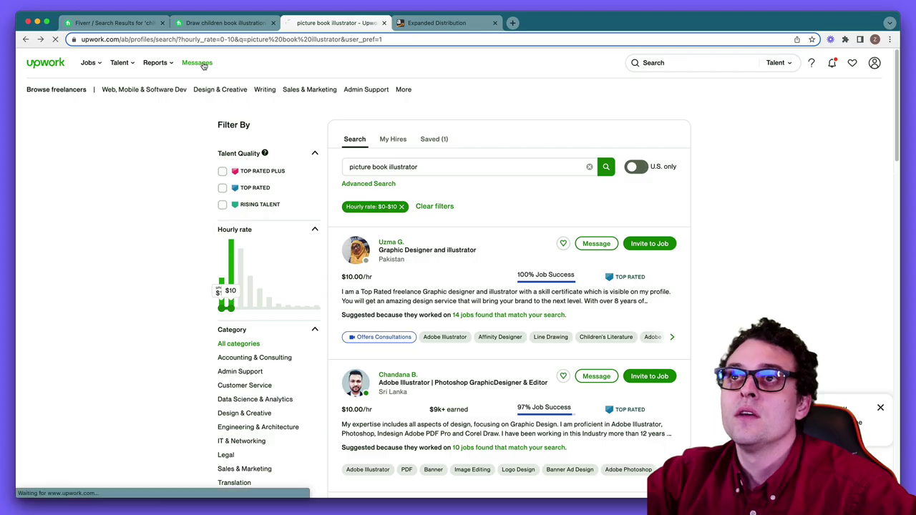
Step: Read the 11/9/22 Children's Book Illustration message thread with its sketches and reference photos
click(195, 63)
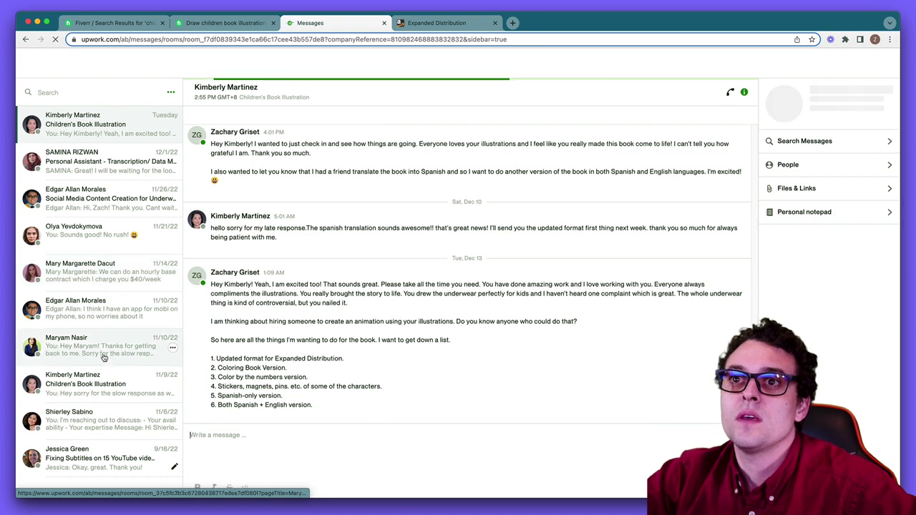
click(93, 385)
drag(755, 181, 756, 190)
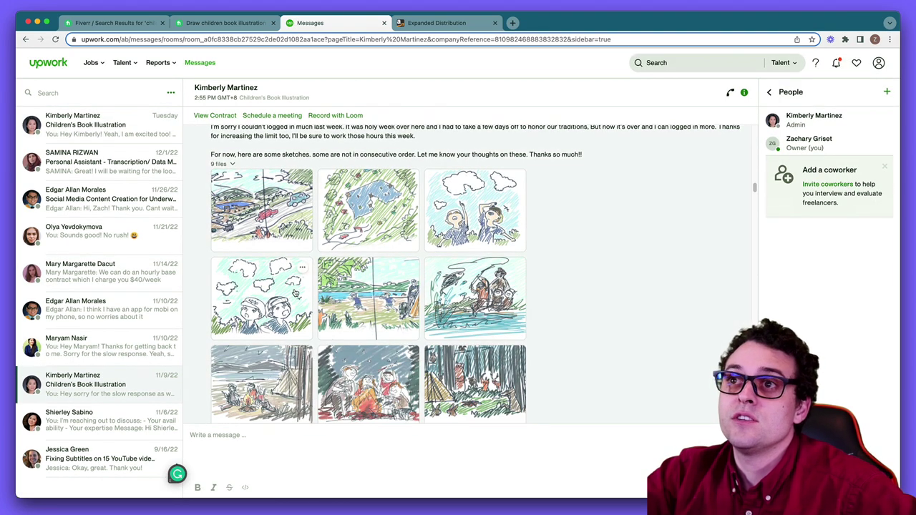
scroll(754, 188, up, 1)
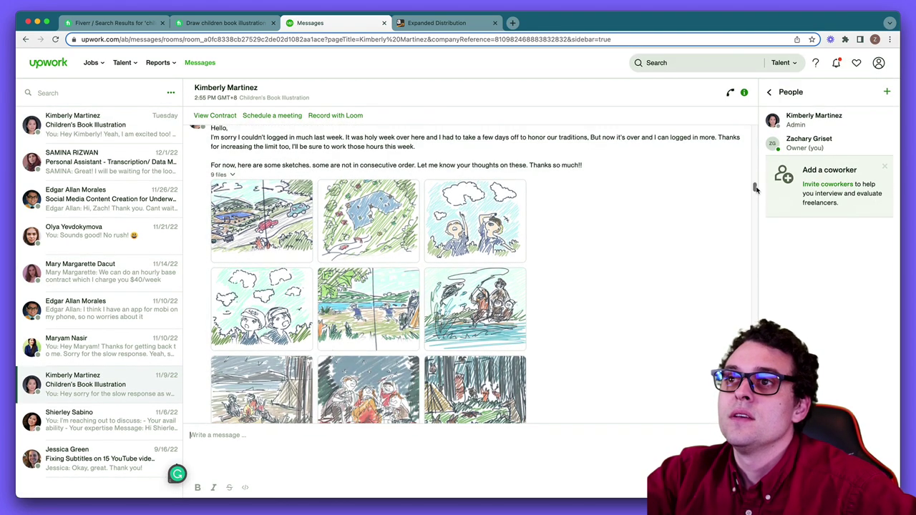
scroll(755, 188, up, 2)
drag(755, 187, 755, 156)
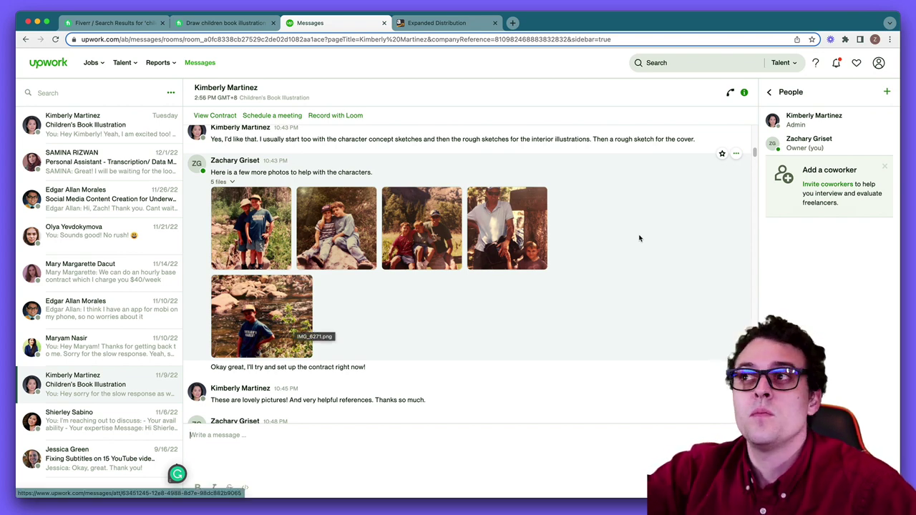
drag(756, 152, 755, 126)
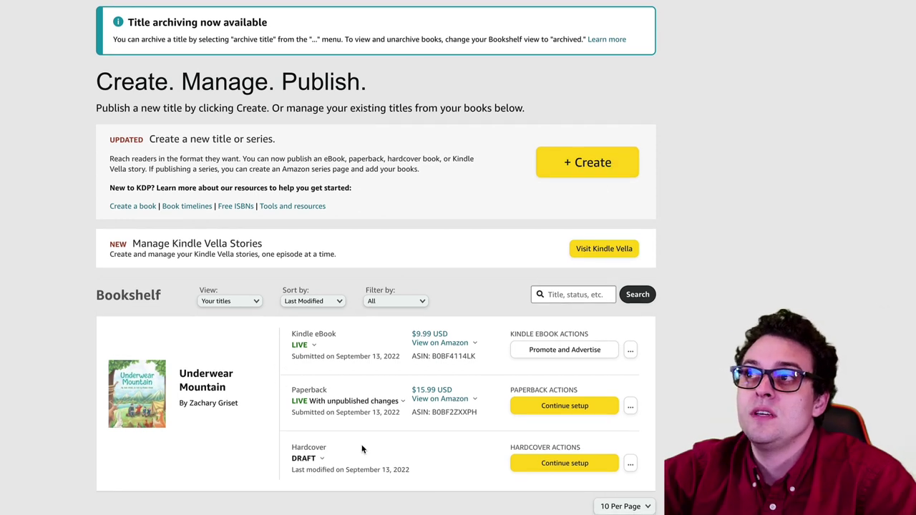
Step: Scroll the Bookshelf to Underwear Mountain's eBook, paperback and hardcover rows
scroll(362, 449, down, 1)
scroll(363, 449, up, 1)
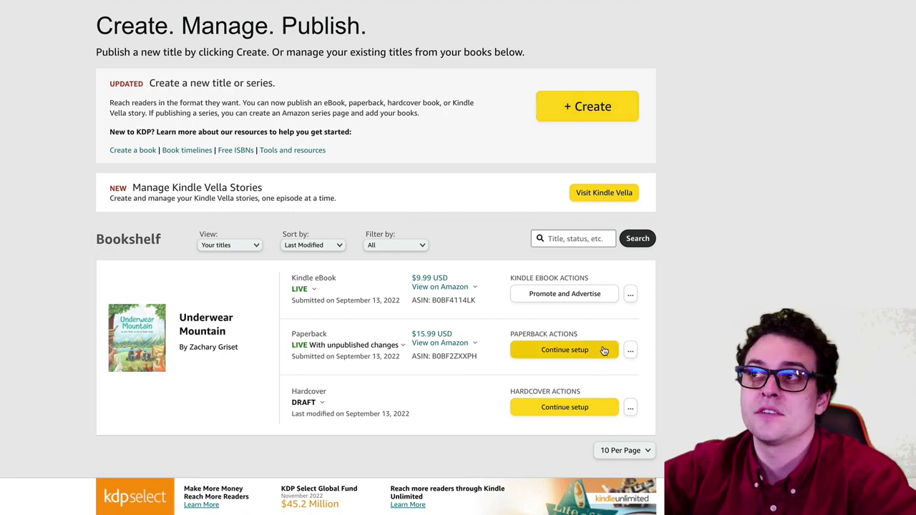
Step: Open the paperback's details and review edition 0001, the primary author and illustrator contributors
click(630, 350)
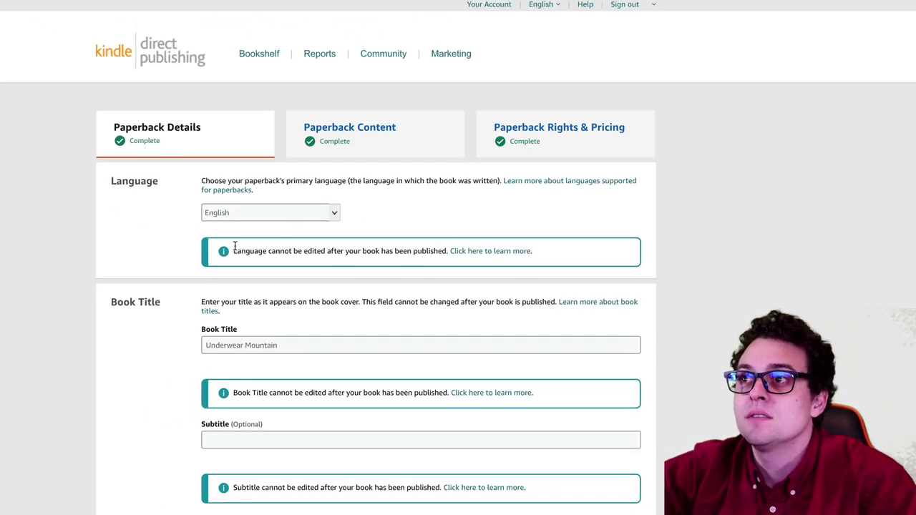
scroll(218, 247, down, 1)
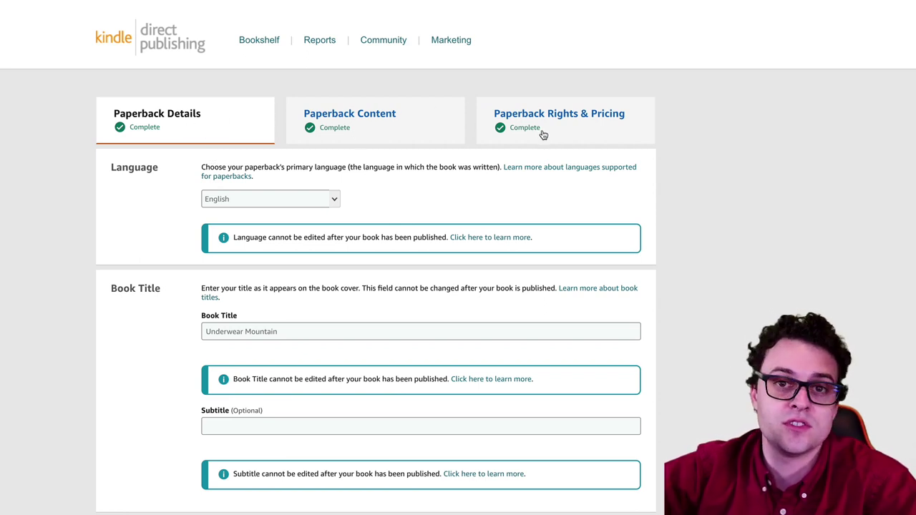
scroll(328, 275, down, 1)
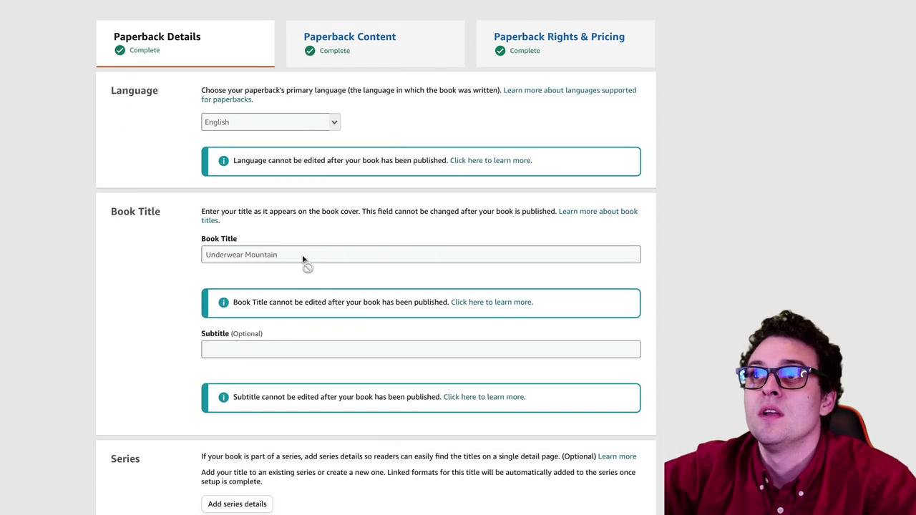
scroll(333, 287, down, 1)
scroll(330, 283, down, 1)
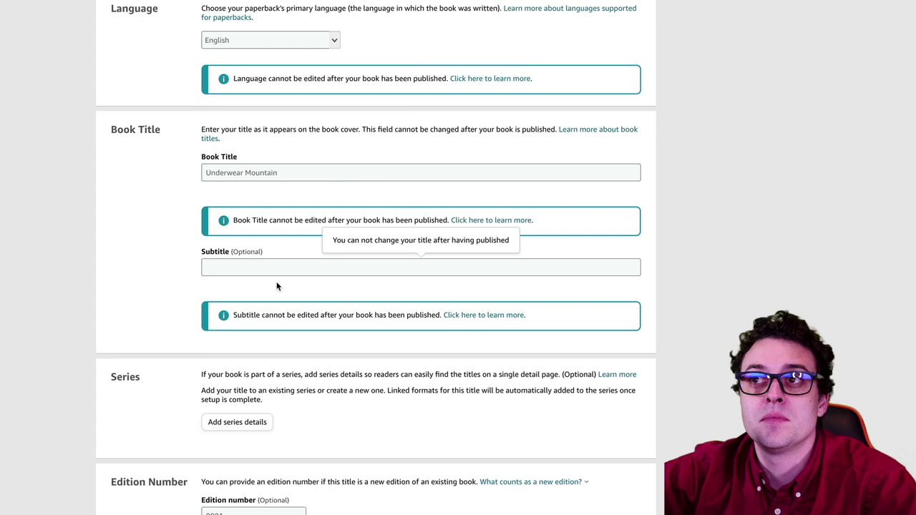
scroll(280, 286, down, 1)
scroll(320, 301, down, 1)
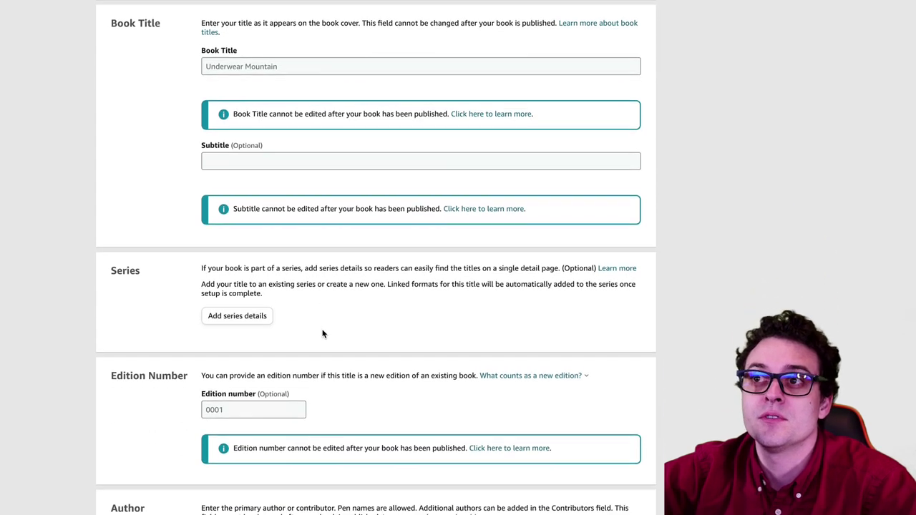
scroll(323, 311, up, 1)
scroll(323, 311, down, 1)
scroll(323, 314, down, 1)
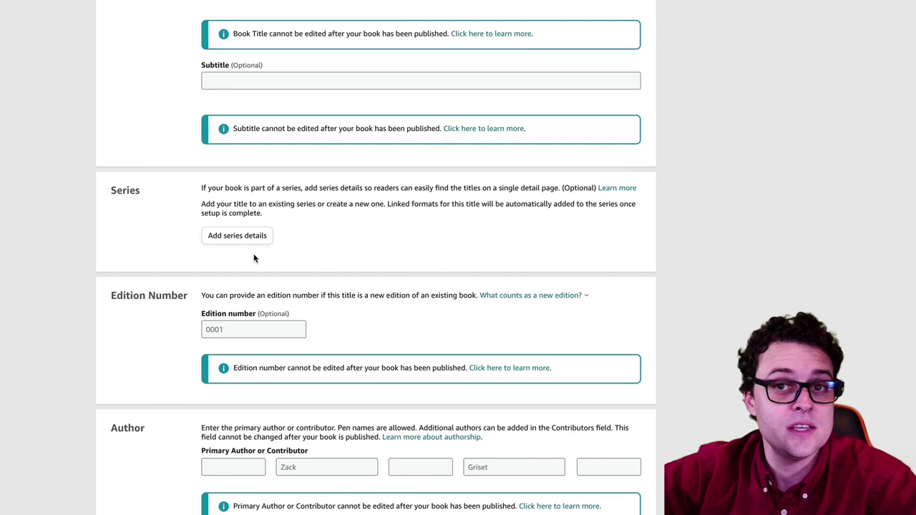
scroll(293, 257, down, 2)
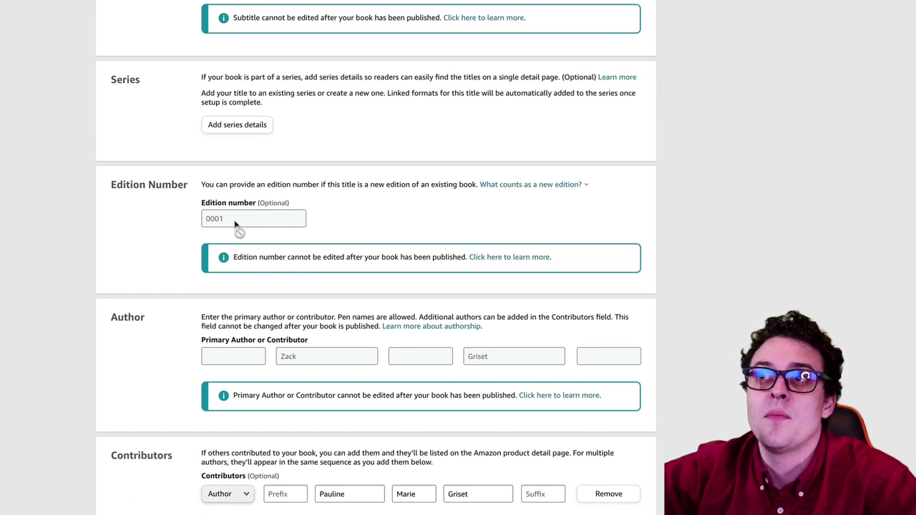
scroll(293, 307, down, 2)
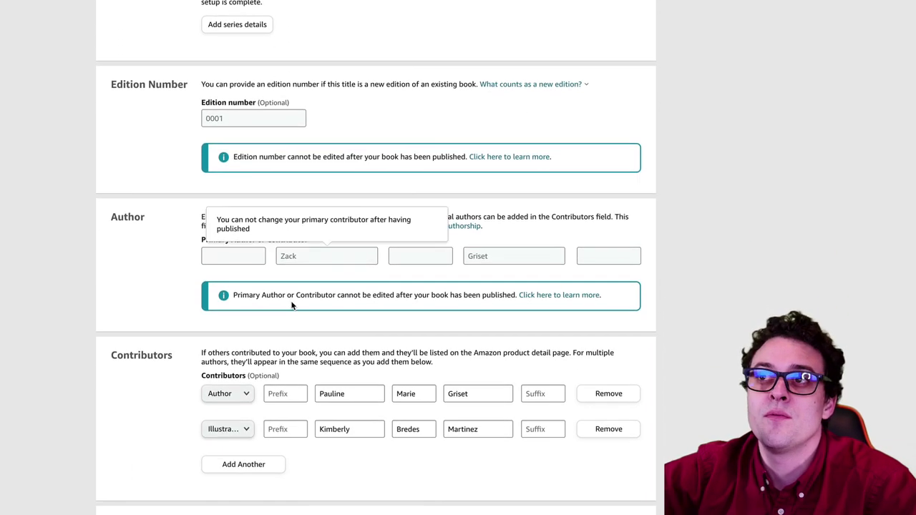
scroll(316, 343, down, 1)
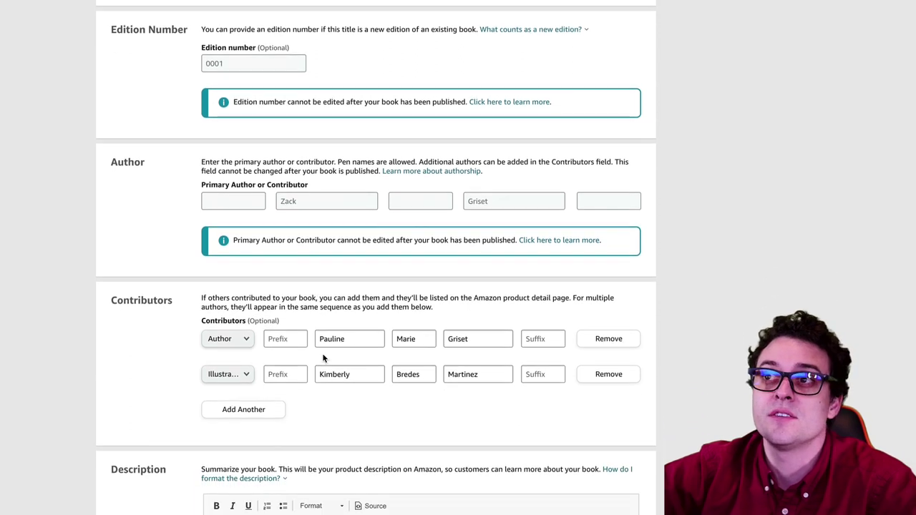
mouse_move(305, 207)
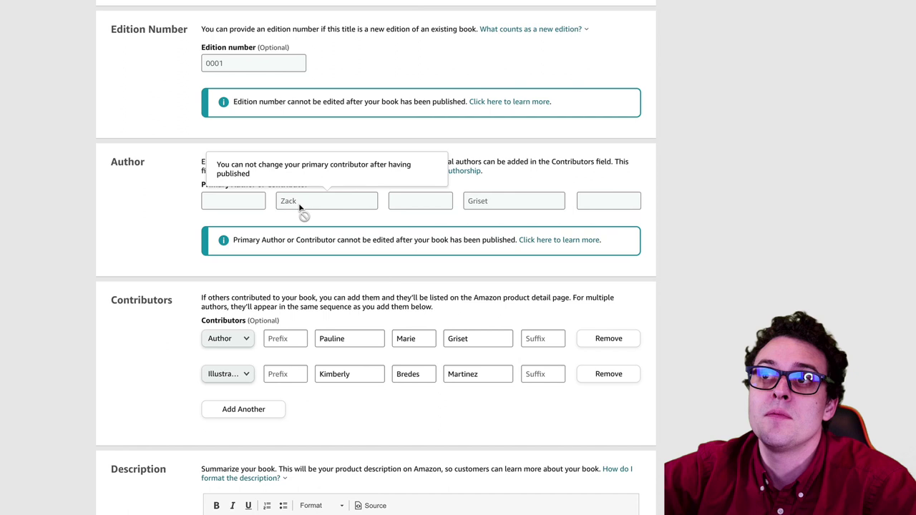
scroll(377, 377, down, 1)
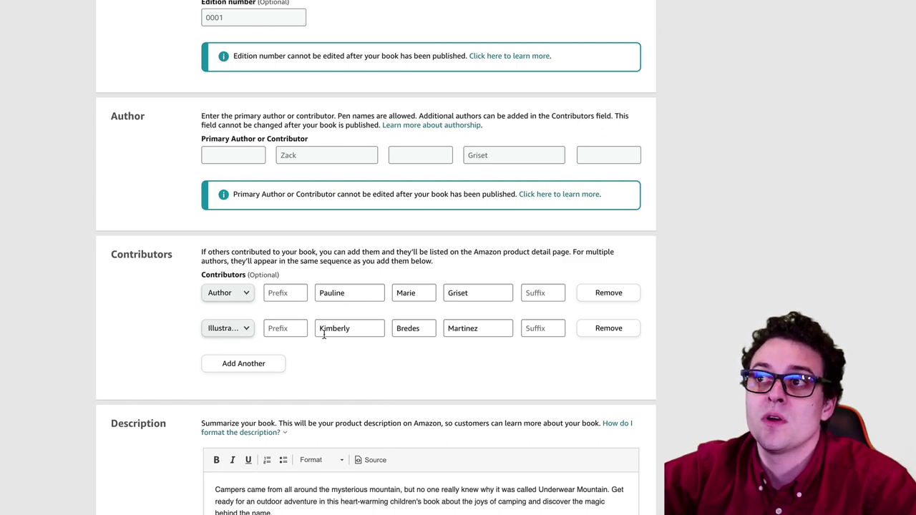
scroll(366, 358, down, 4)
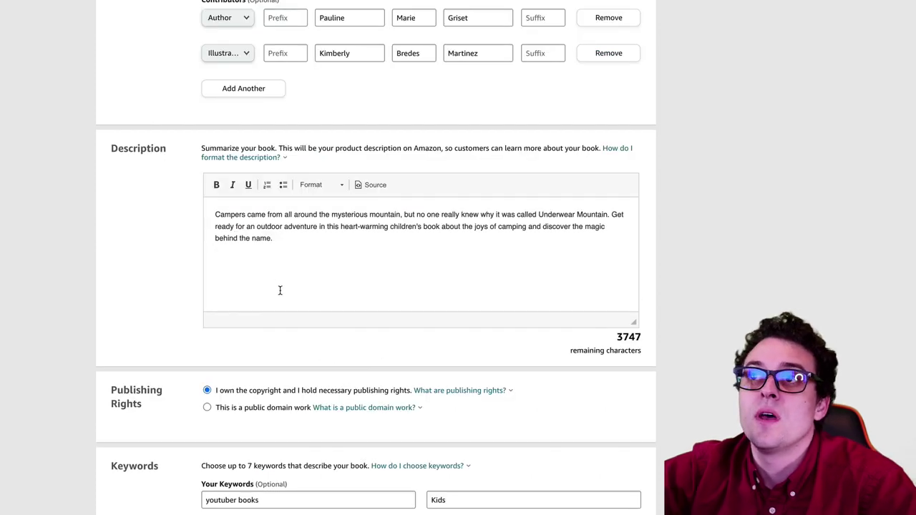
scroll(282, 322, up, 2)
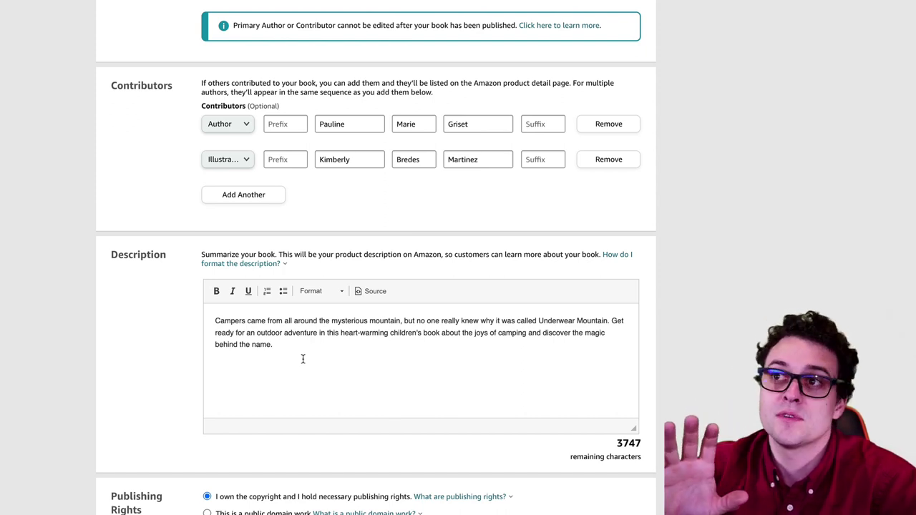
scroll(329, 362, down, 3)
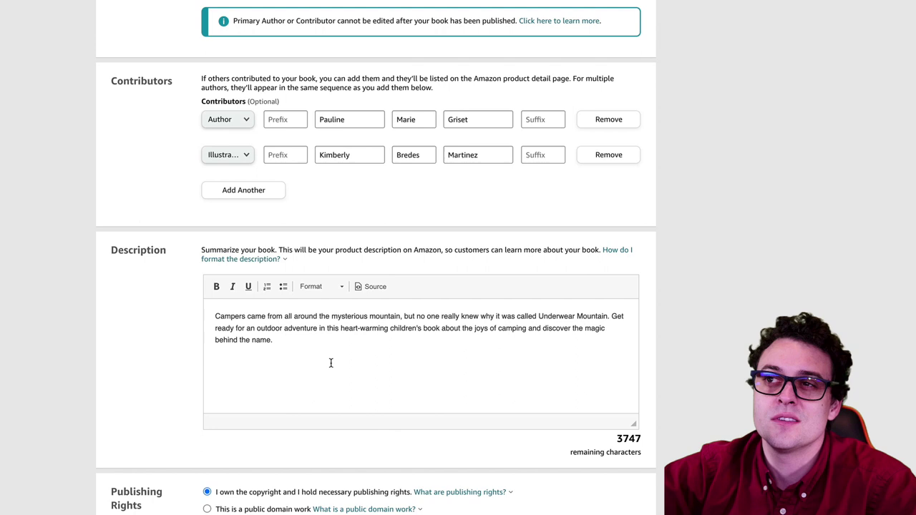
scroll(293, 315, down, 5)
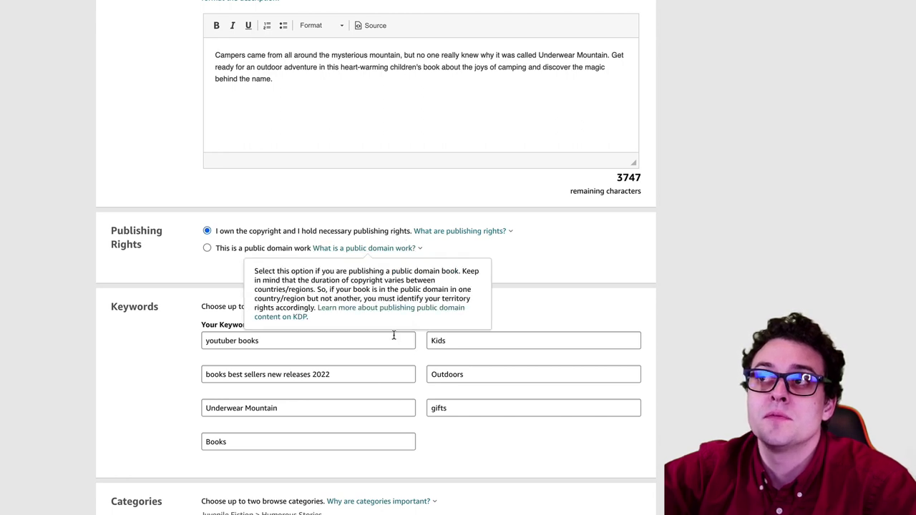
scroll(382, 415, down, 3)
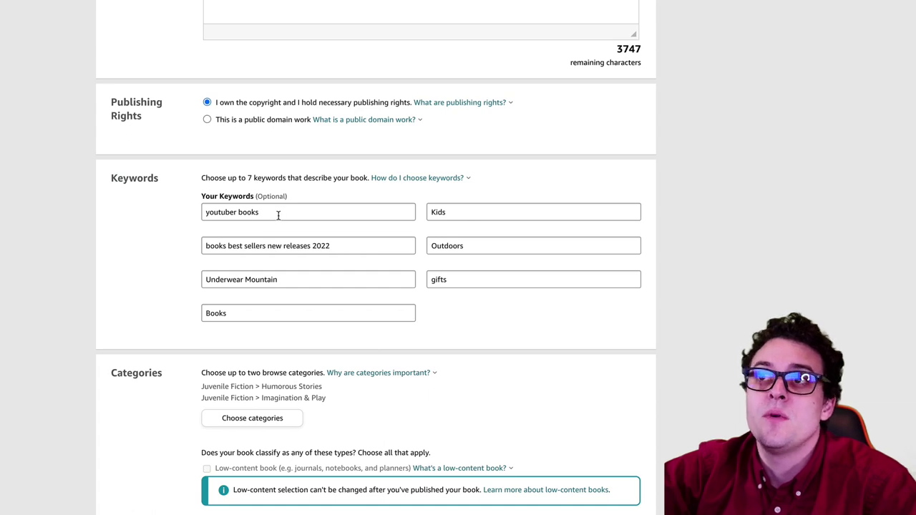
scroll(305, 249, down, 5)
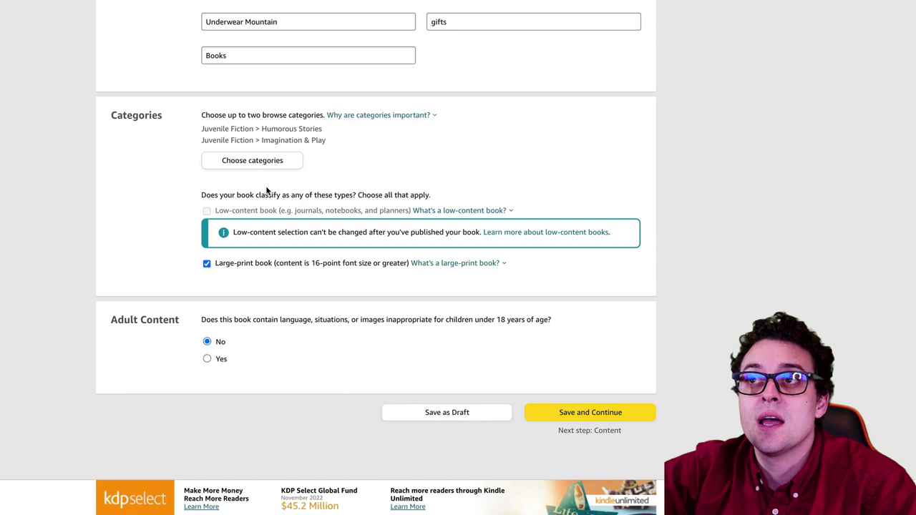
scroll(266, 188, up, 1)
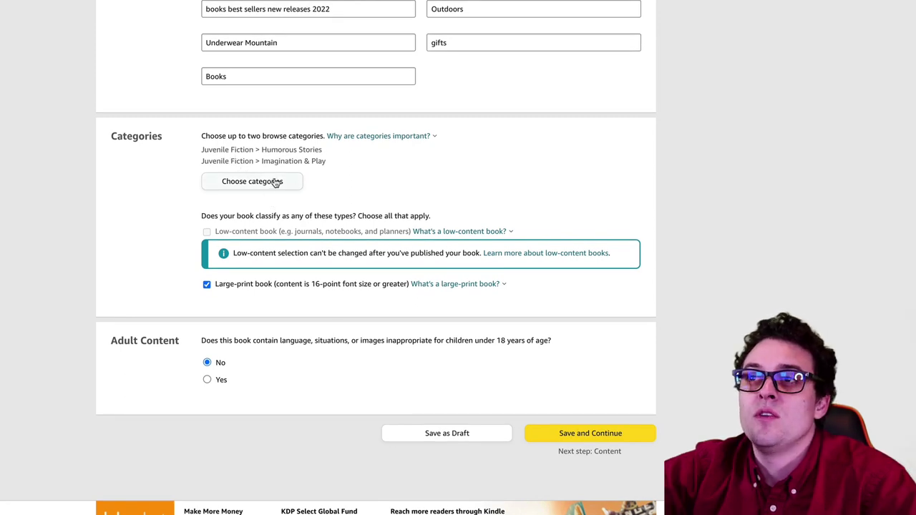
click(273, 183)
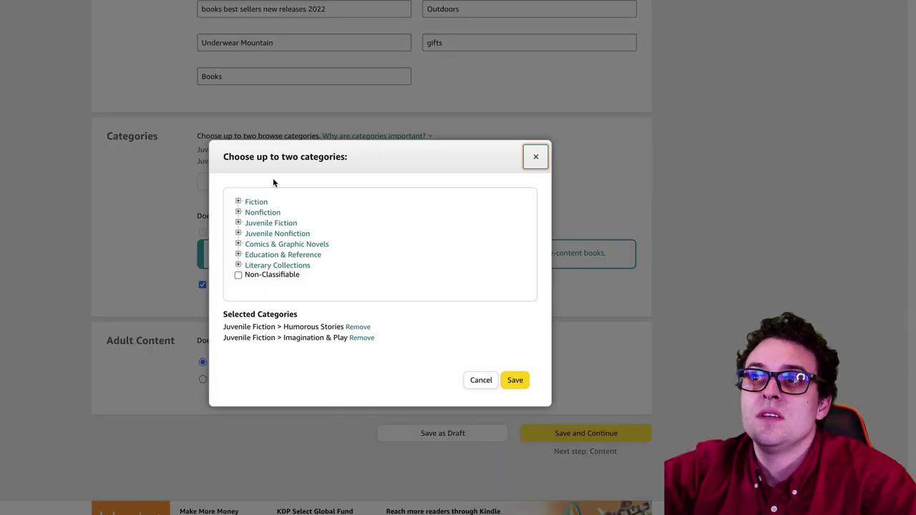
click(239, 245)
scroll(258, 271, down, 5)
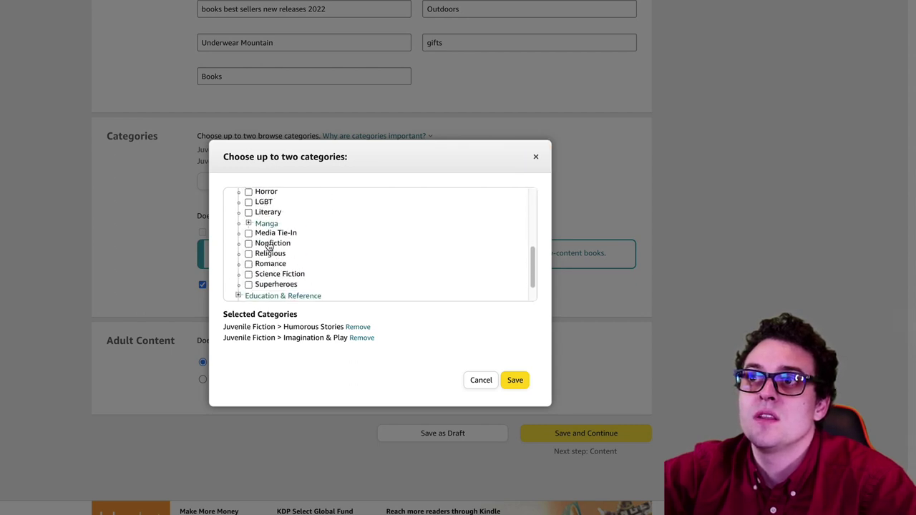
scroll(266, 247, up, 3)
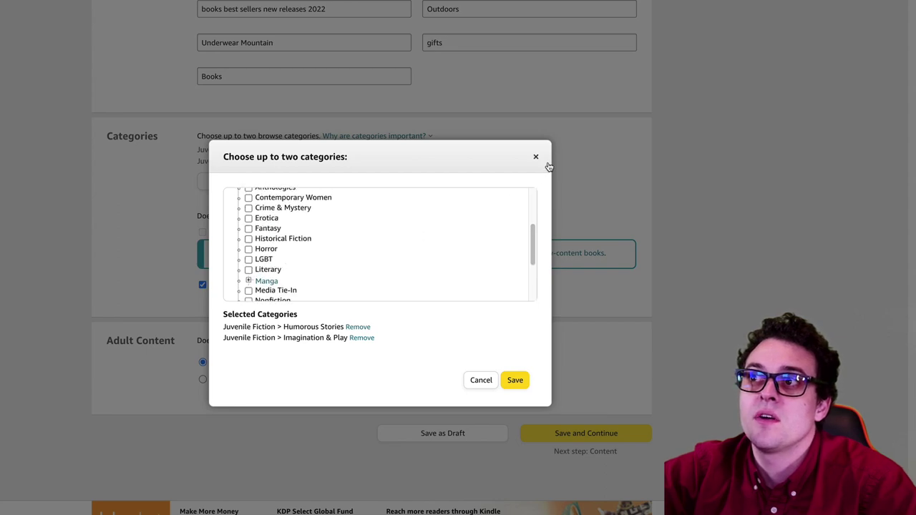
click(535, 156)
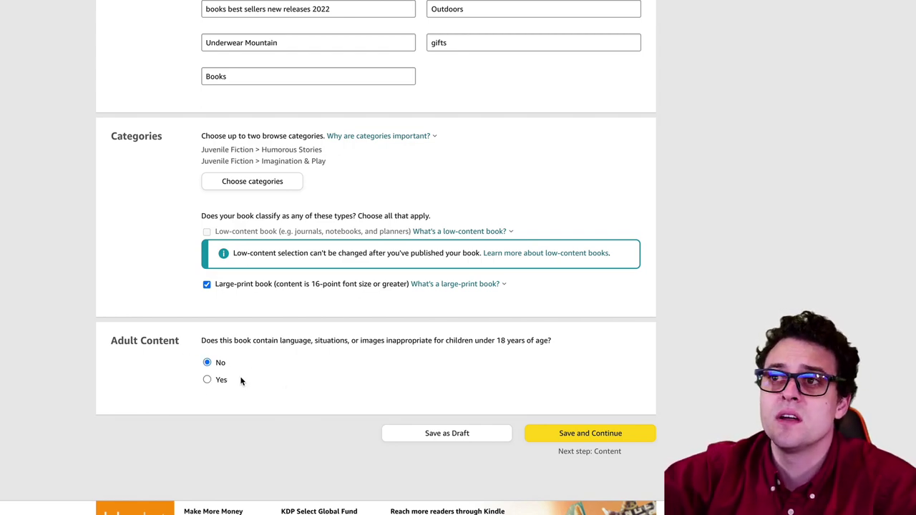
scroll(241, 380, up, 20)
scroll(345, 358, up, 4)
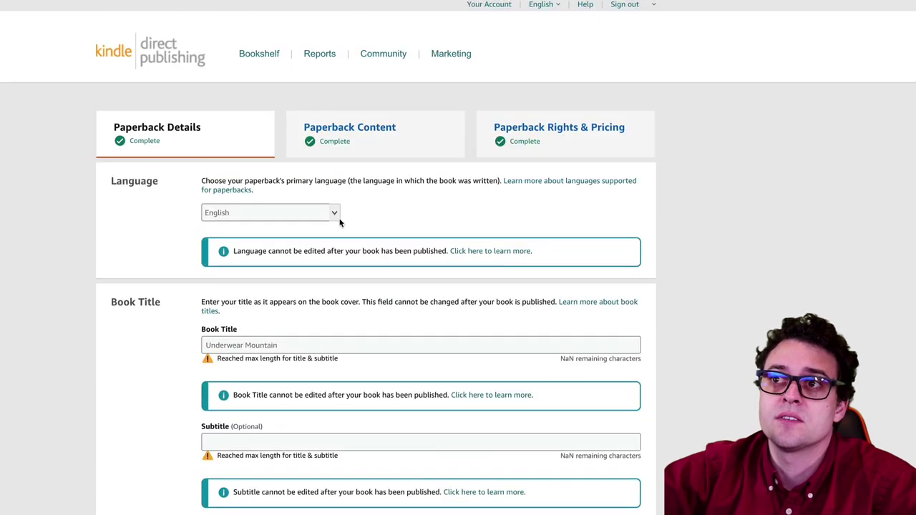
Step: Open Underwear Mountain's Paperback Content step without saving changes and view its free ISBN and Print Options
click(389, 137)
click(380, 297)
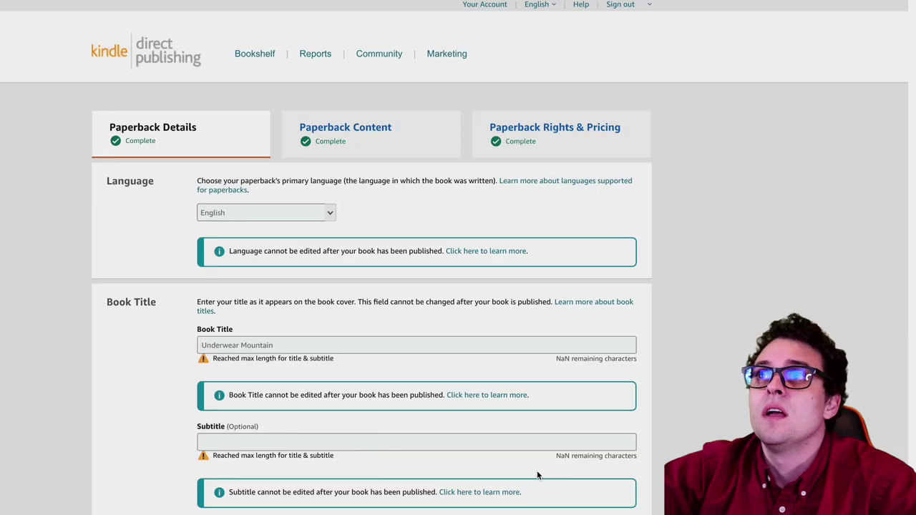
click(345, 136)
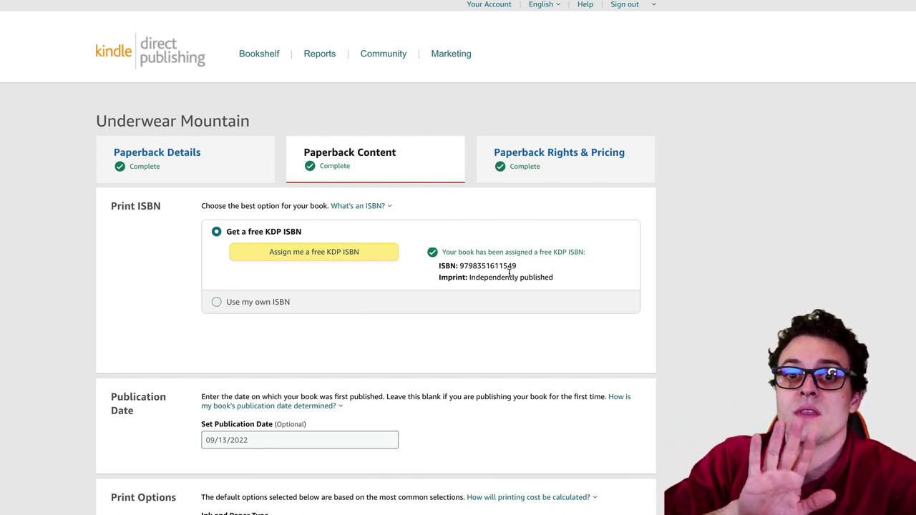
scroll(241, 189, down, 4)
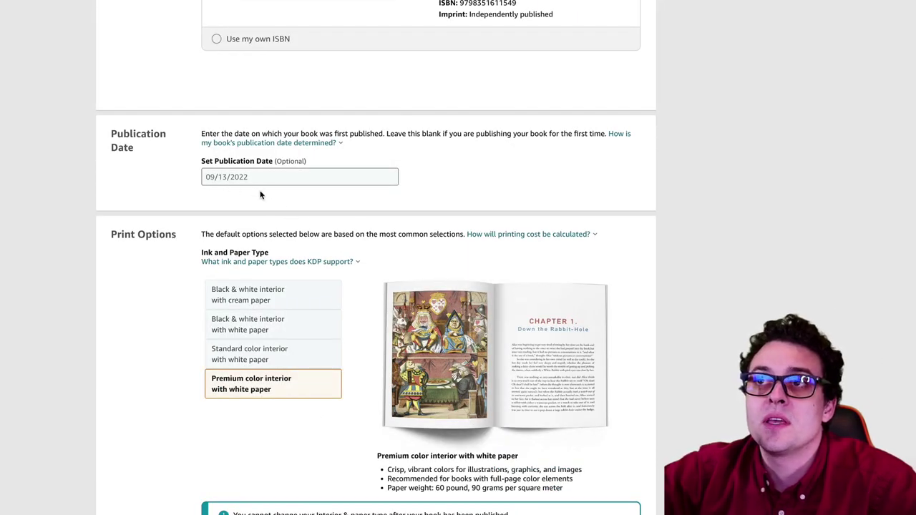
scroll(344, 280, down, 2)
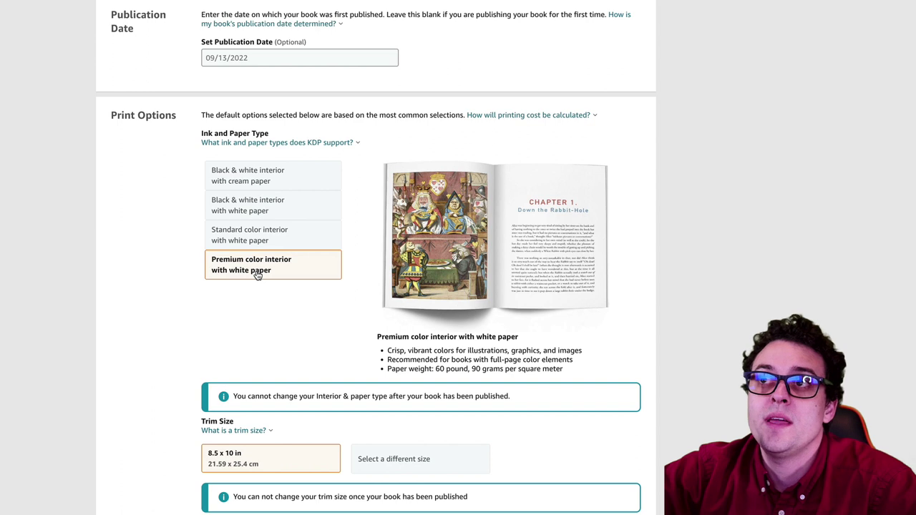
scroll(286, 255, down, 1)
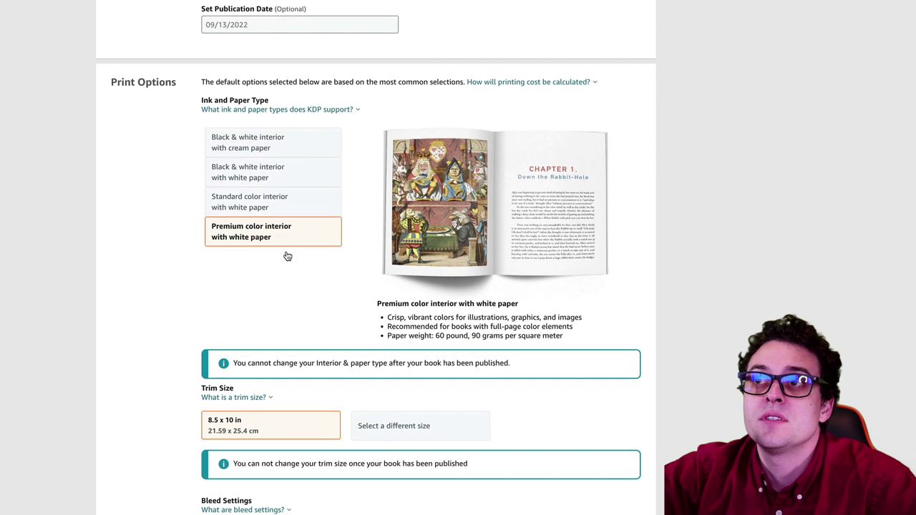
scroll(266, 247, down, 3)
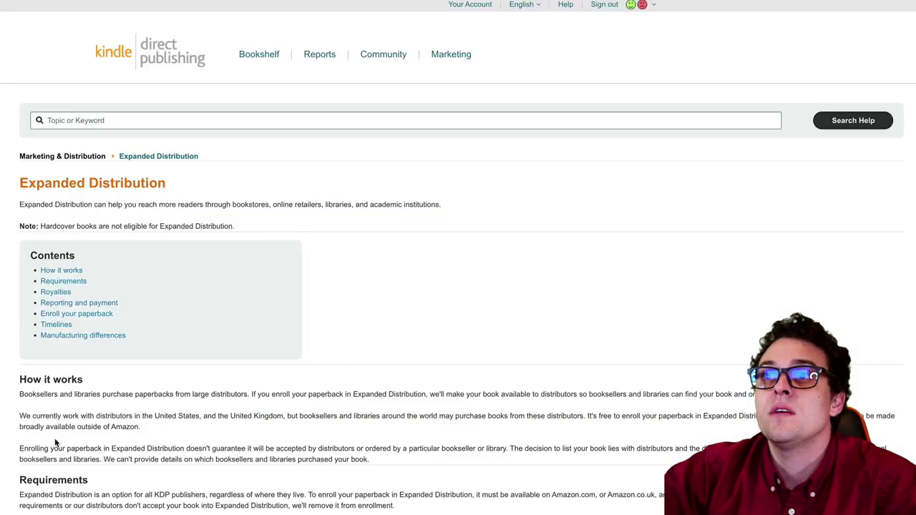
scroll(56, 443, down, 10)
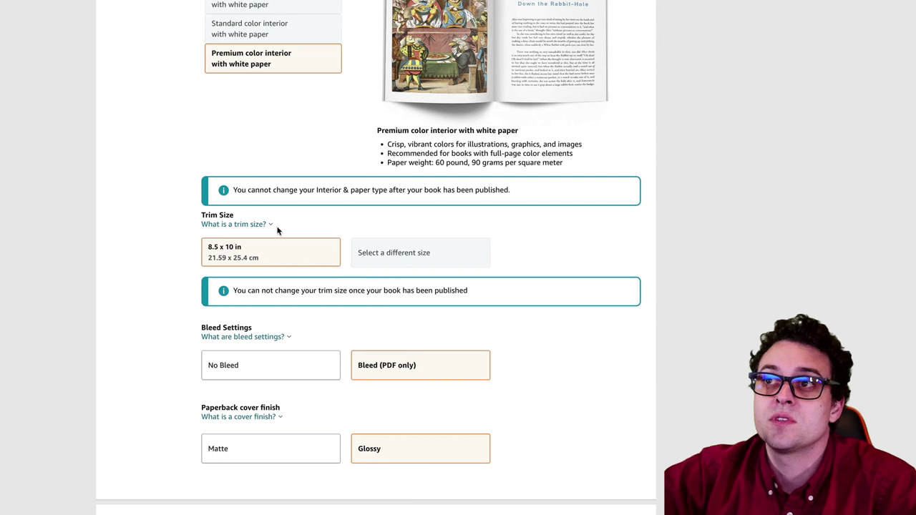
scroll(308, 340, down, 1)
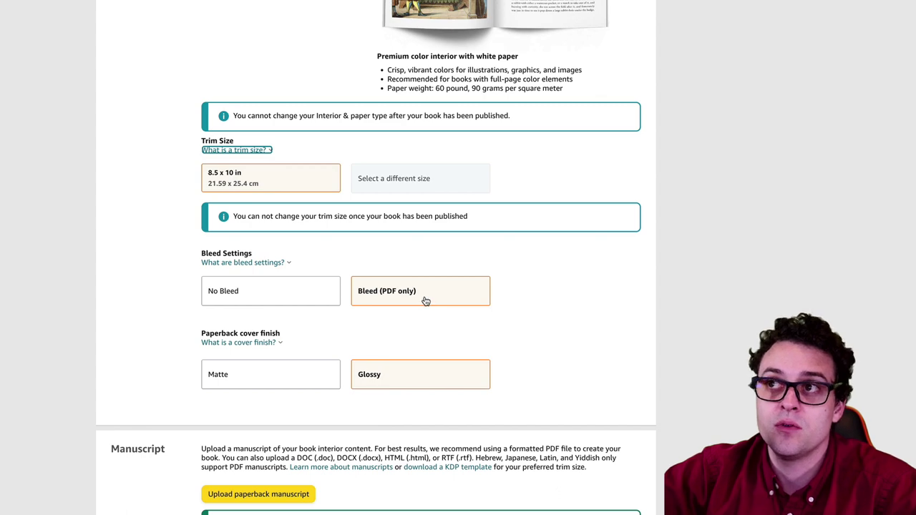
scroll(425, 301, down, 1)
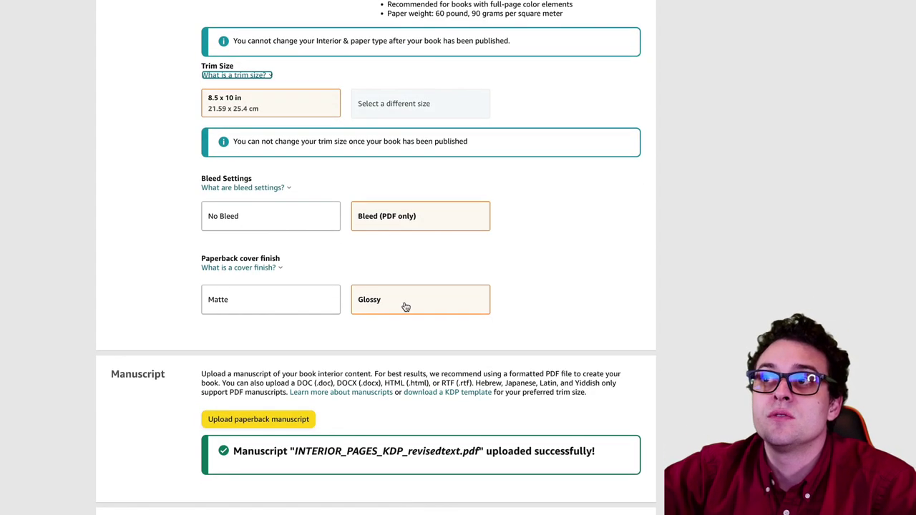
scroll(405, 306, down, 3)
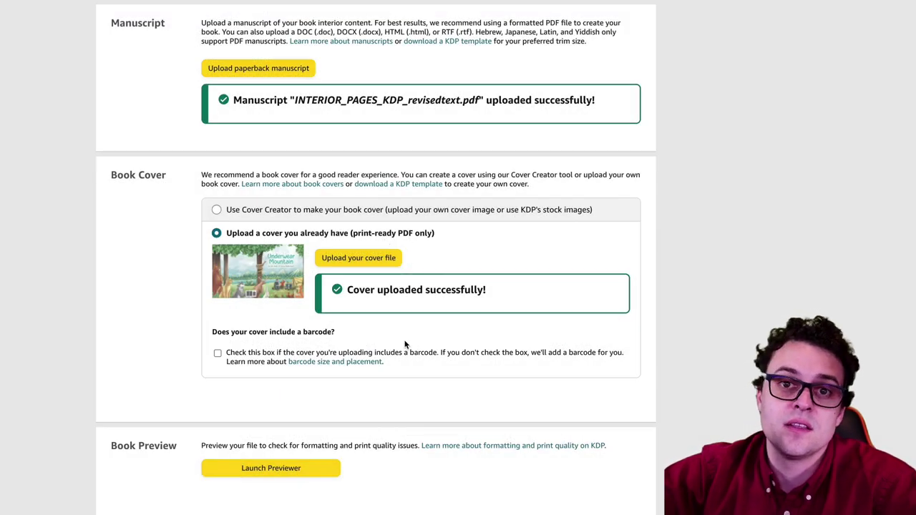
Step: Preview the book cover in the print previewer, then return to the 52-page, $4.49 printing-cost summary
scroll(411, 345, down, 3)
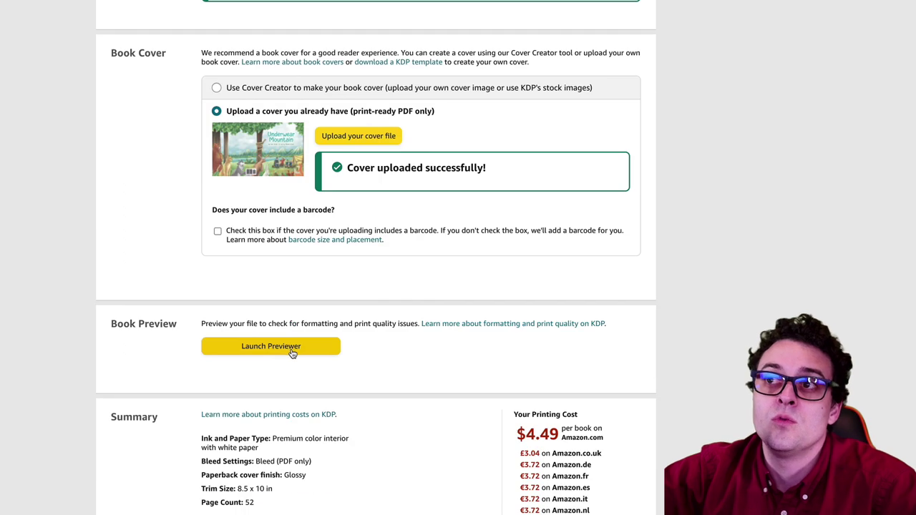
click(291, 349)
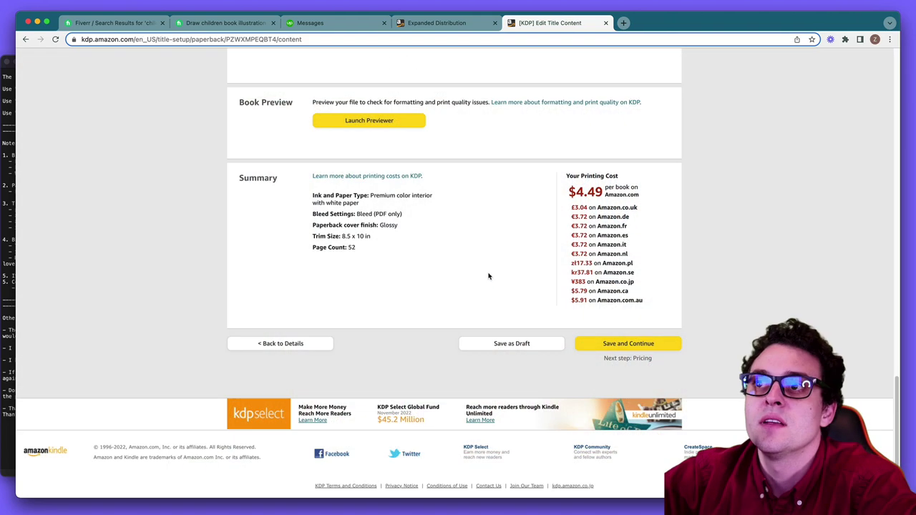
scroll(485, 281, up, 2)
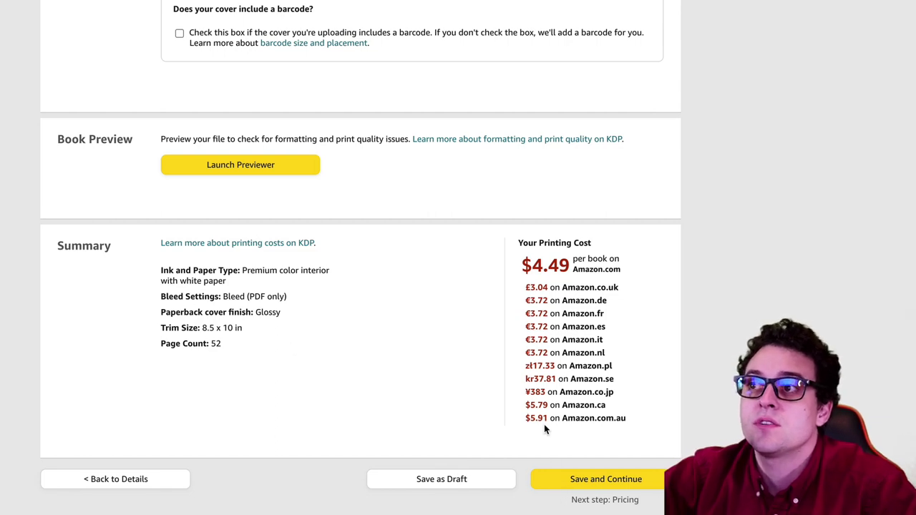
Step: Open Paperback Rights & Pricing, keep Amazon.com as primary marketplace, and review the $15.99 list price
scroll(539, 403, up, 20)
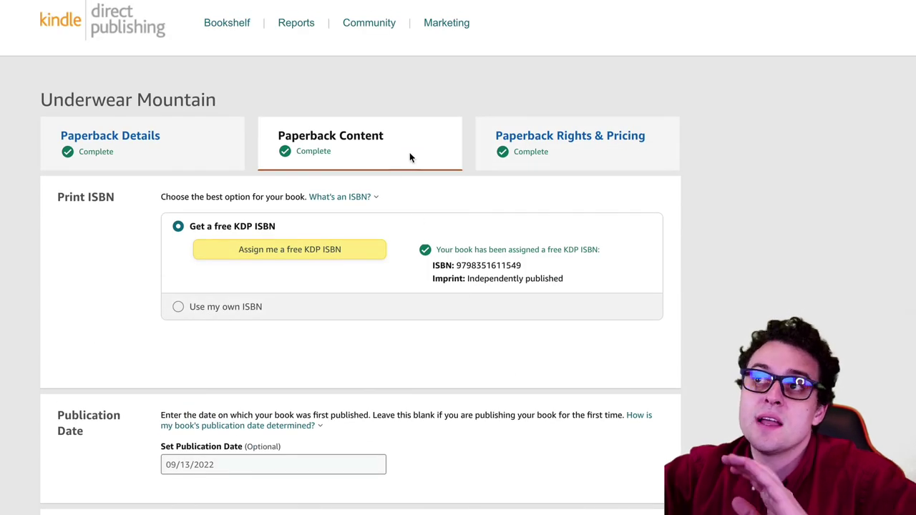
click(588, 158)
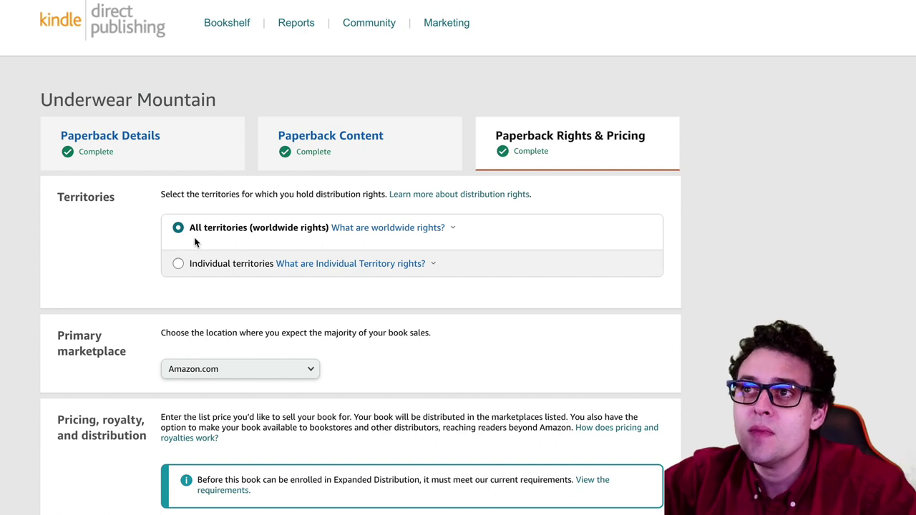
scroll(305, 251, down, 3)
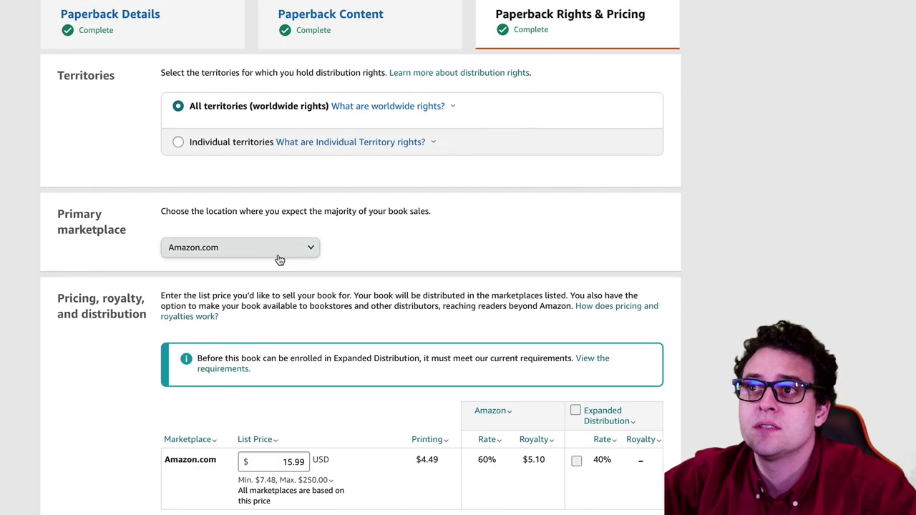
click(246, 251)
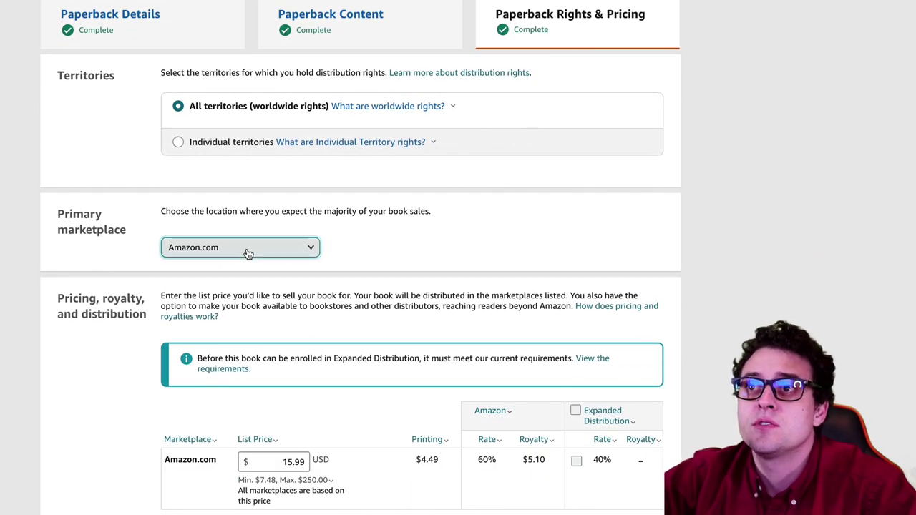
click(384, 241)
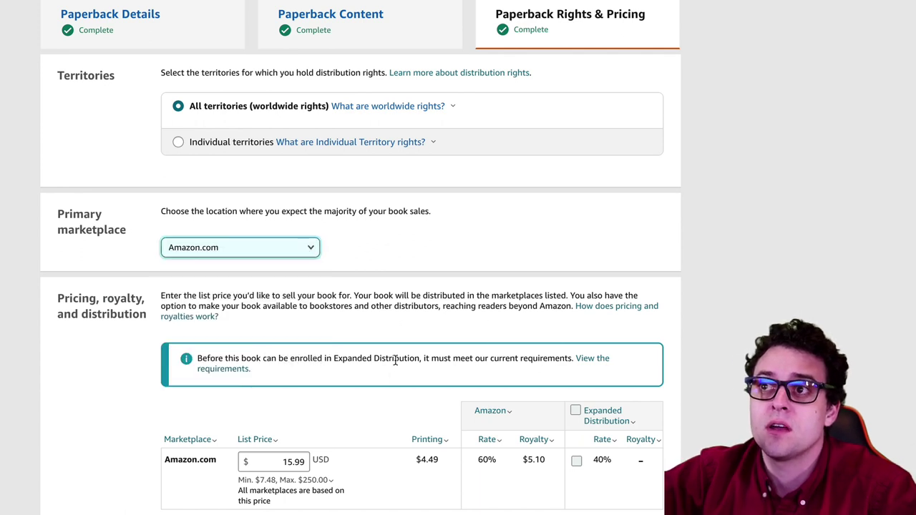
scroll(303, 360, down, 1)
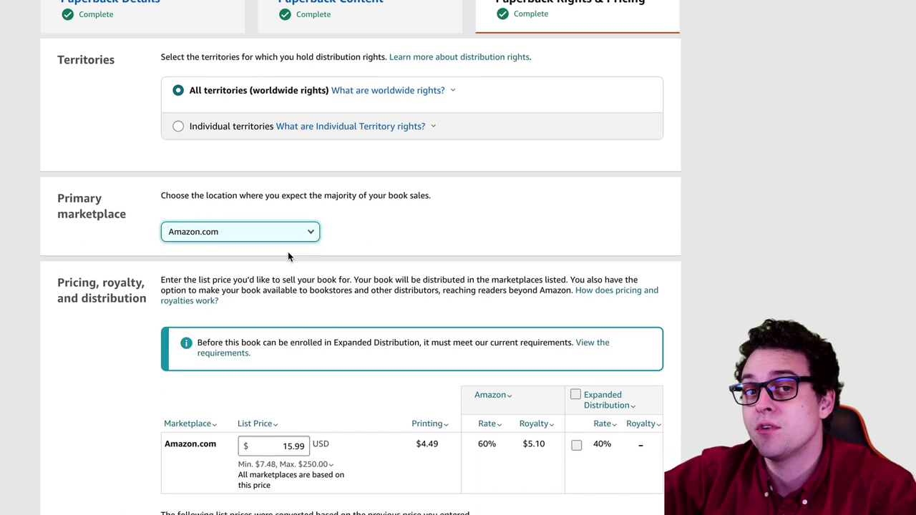
click(280, 234)
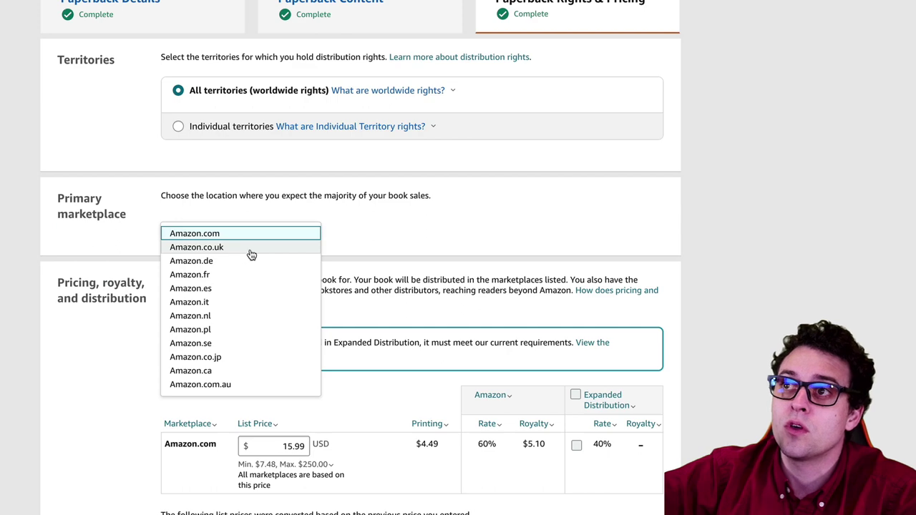
click(421, 231)
scroll(347, 321, down, 5)
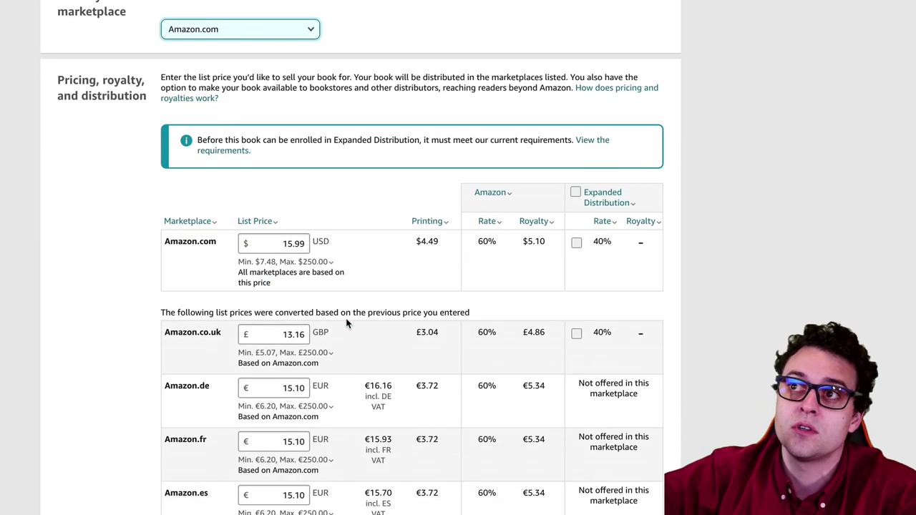
scroll(345, 324, up, 1)
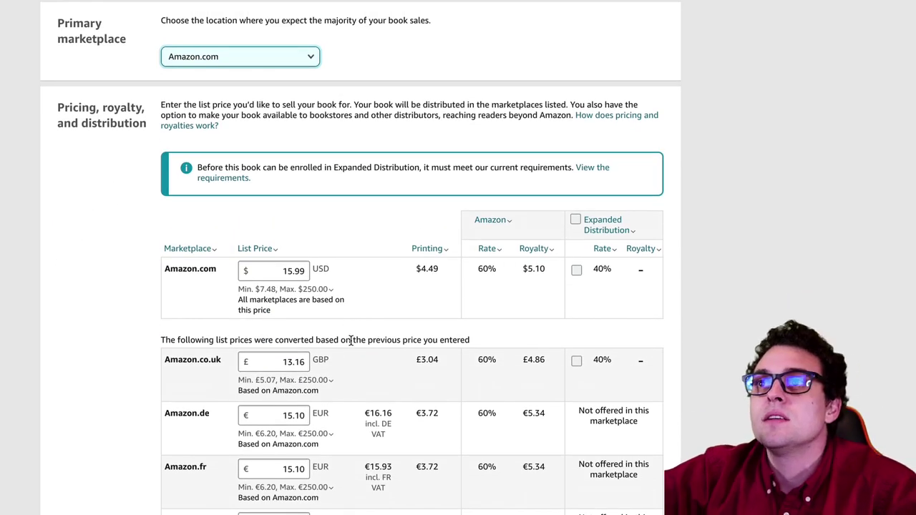
click(522, 249)
click(498, 269)
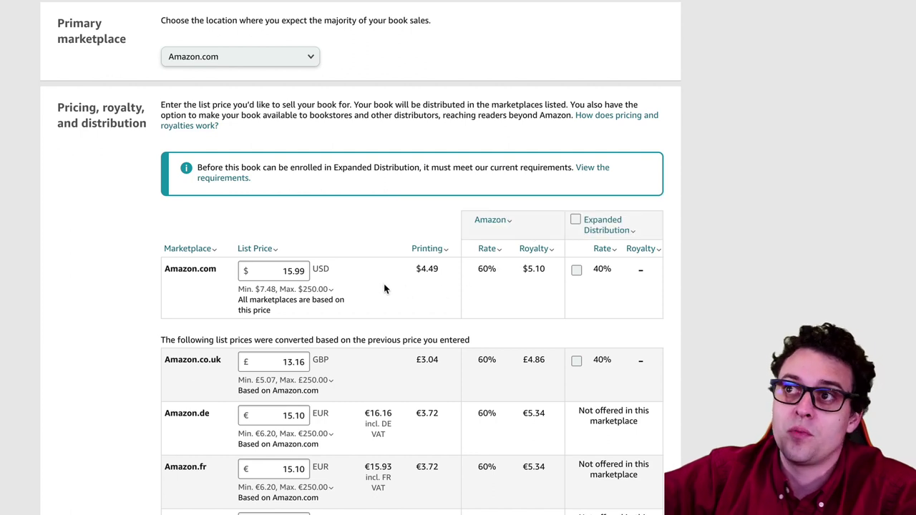
scroll(587, 317, down, 1)
scroll(584, 312, up, 1)
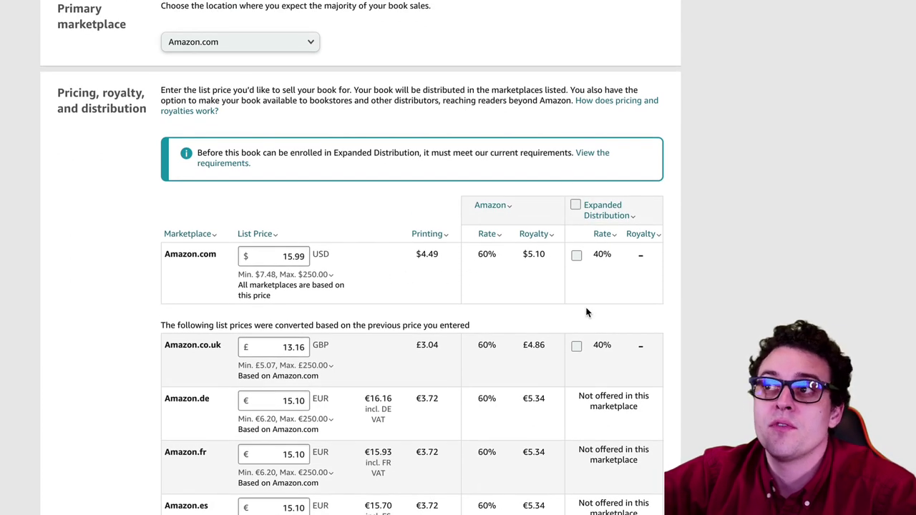
click(578, 209)
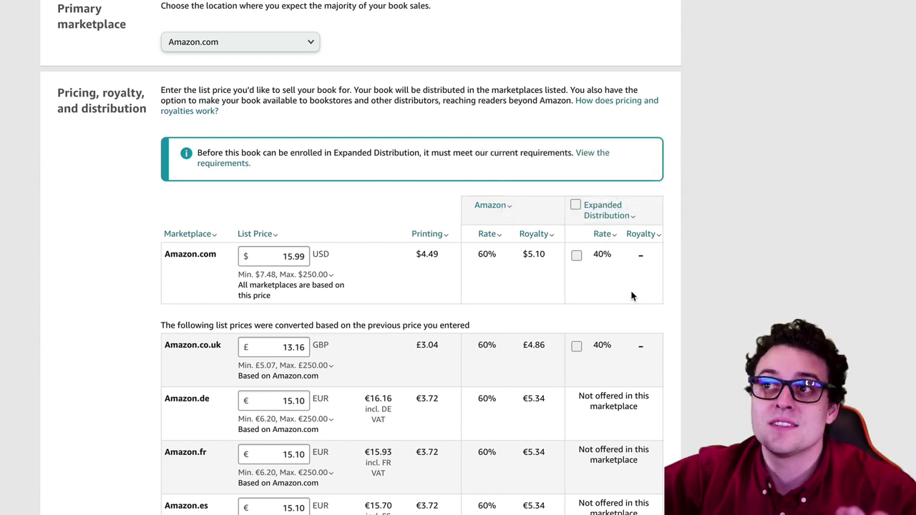
scroll(291, 252, down, 1)
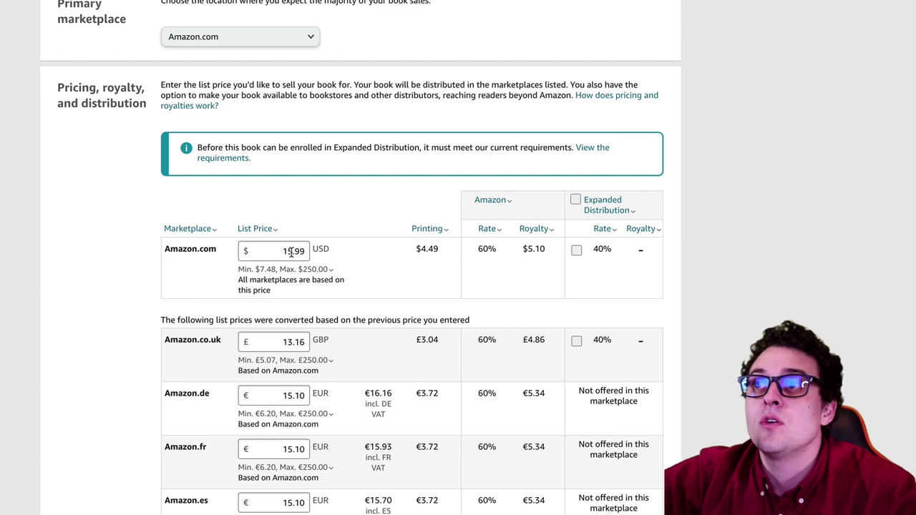
click(292, 251)
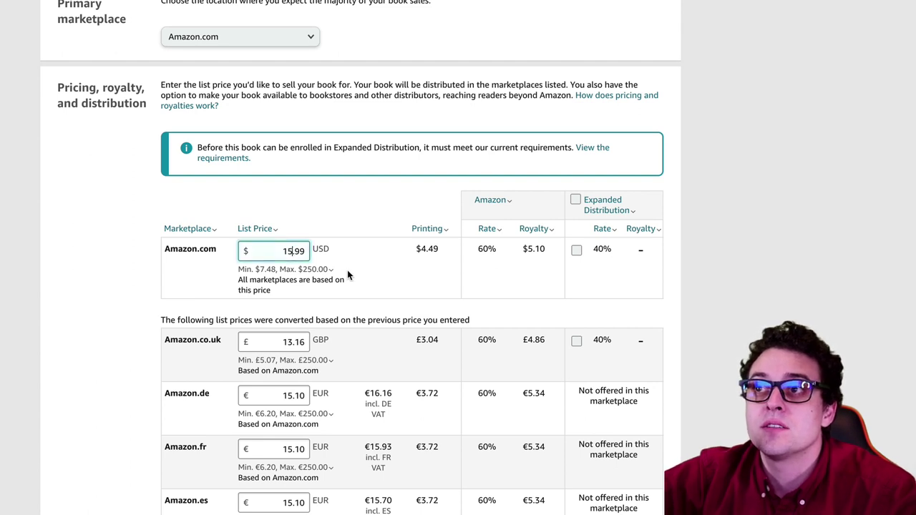
key(BackSpace)
key(BackSpace)
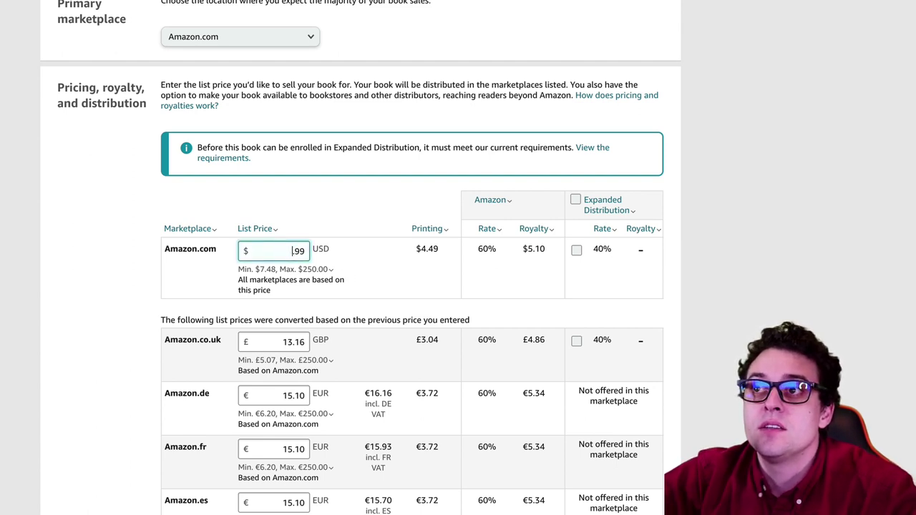
text(20)
click(401, 270)
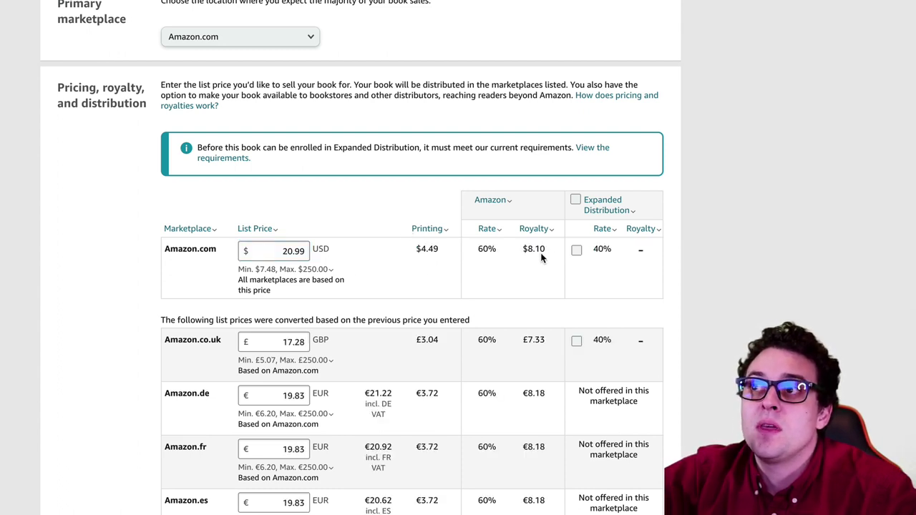
click(285, 252)
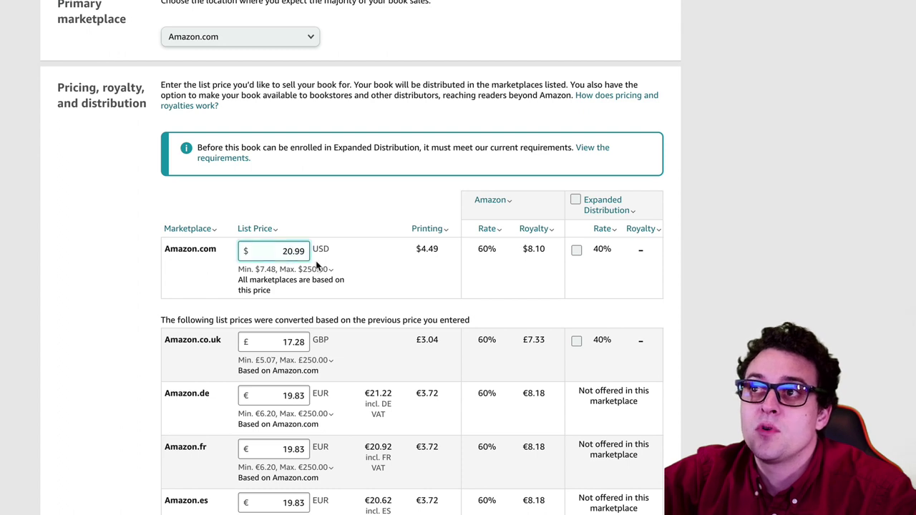
key(BackSpace)
key(BackSpace)
text(1)
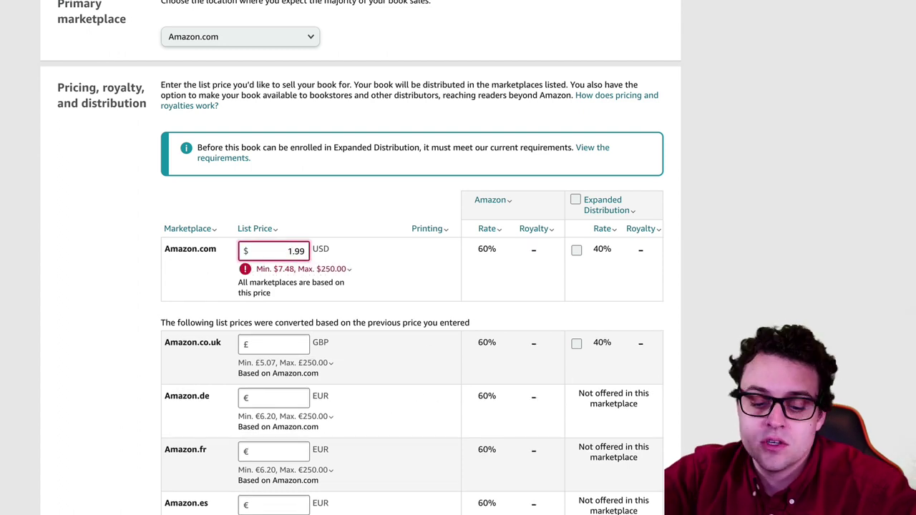
text(5)
click(360, 265)
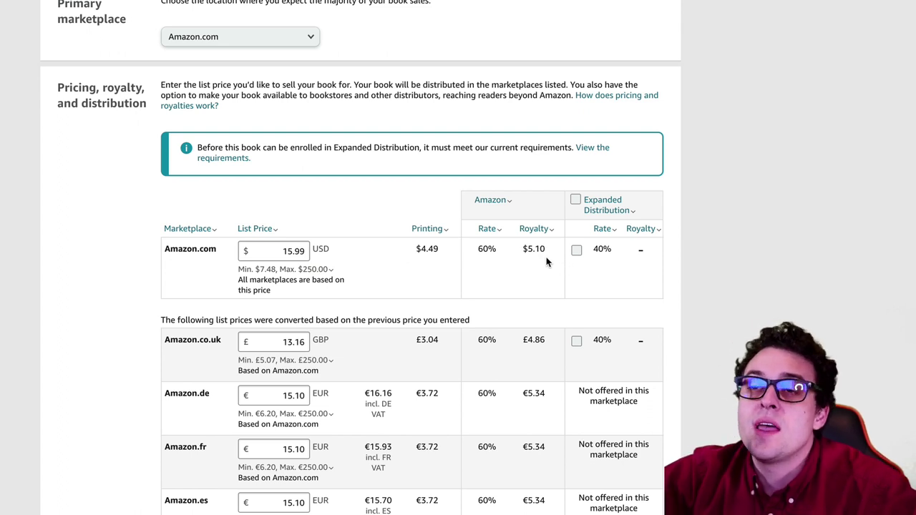
click(290, 270)
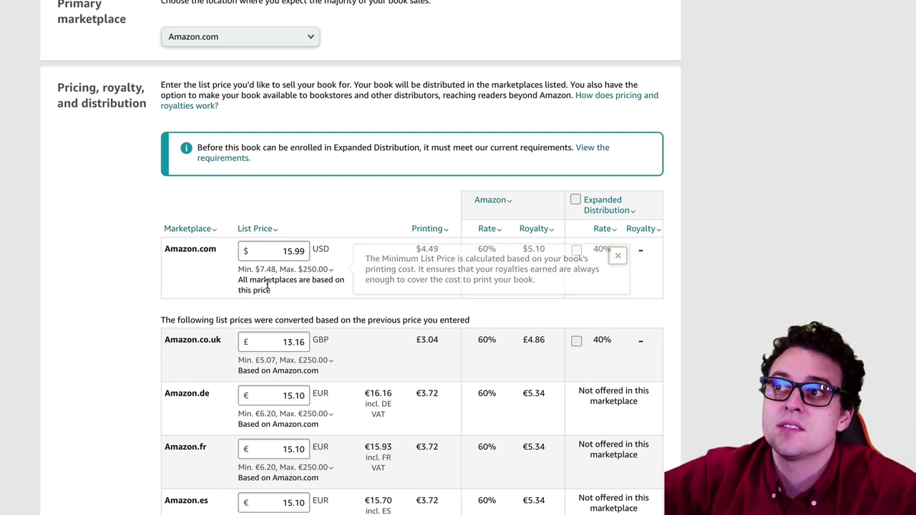
mouse_move(251, 269)
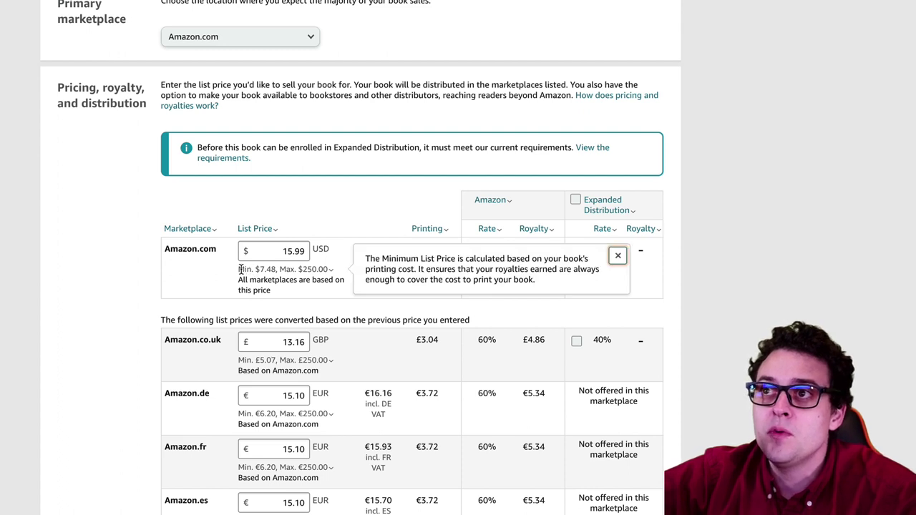
drag(241, 270, 275, 270)
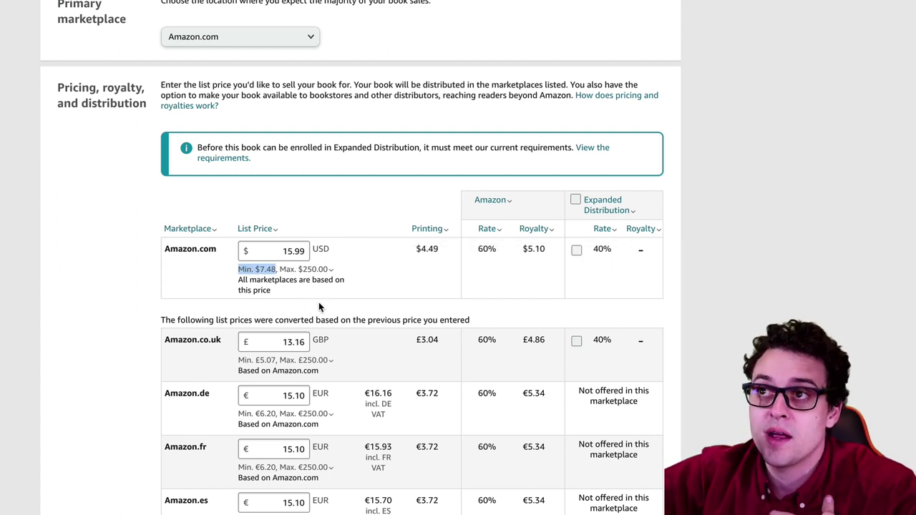
scroll(319, 306, down, 5)
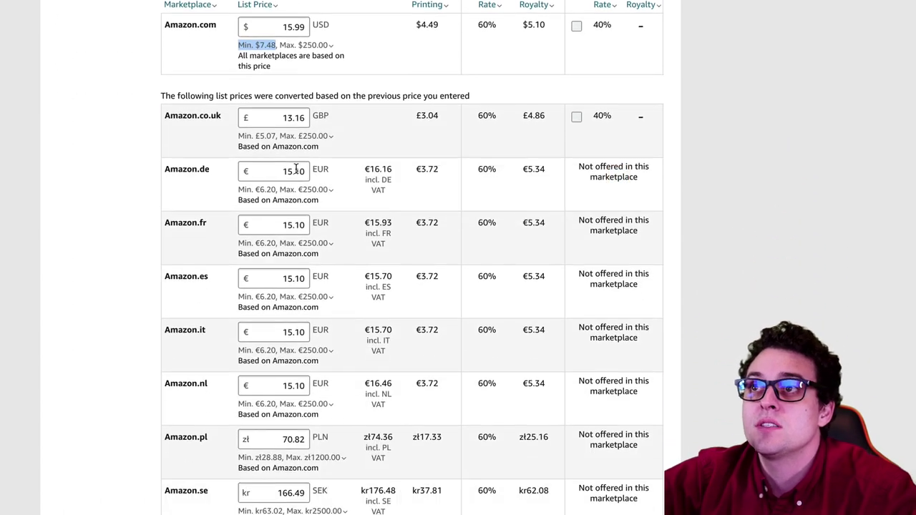
scroll(272, 409, down, 4)
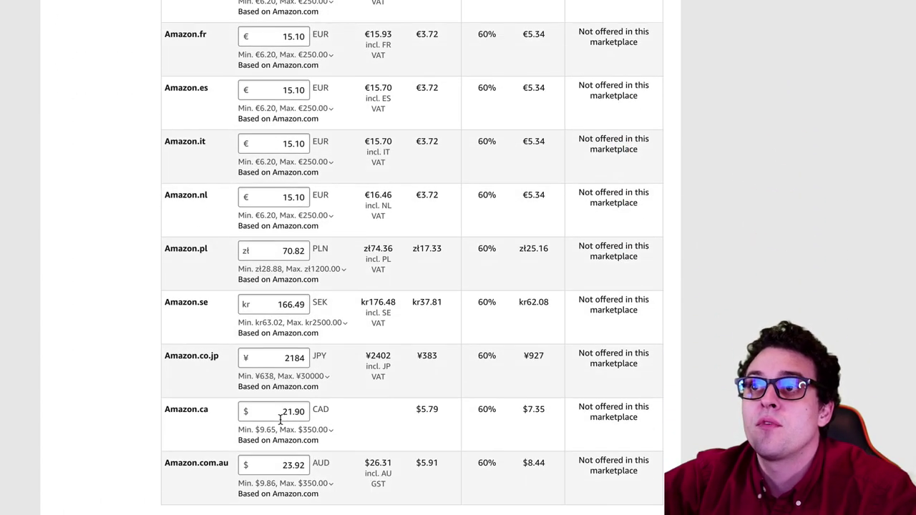
scroll(243, 319, up, 2)
scroll(218, 355, down, 4)
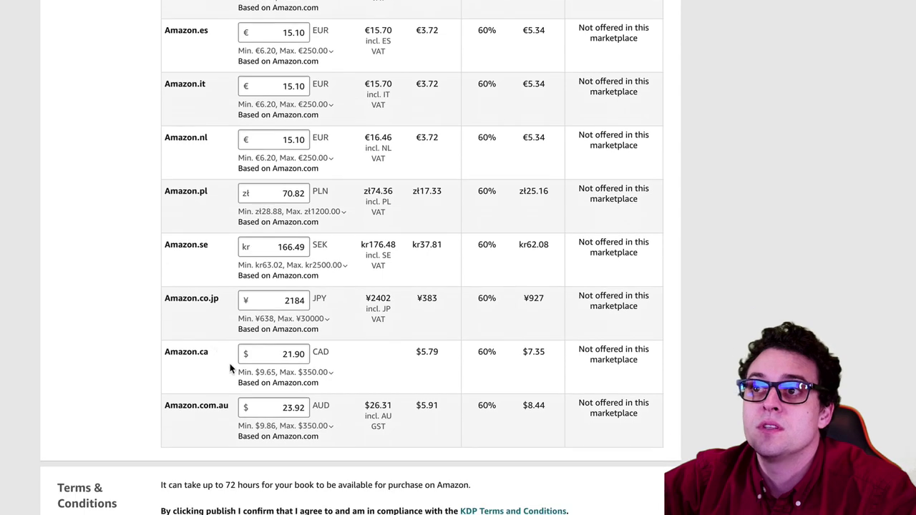
scroll(262, 369, down, 5)
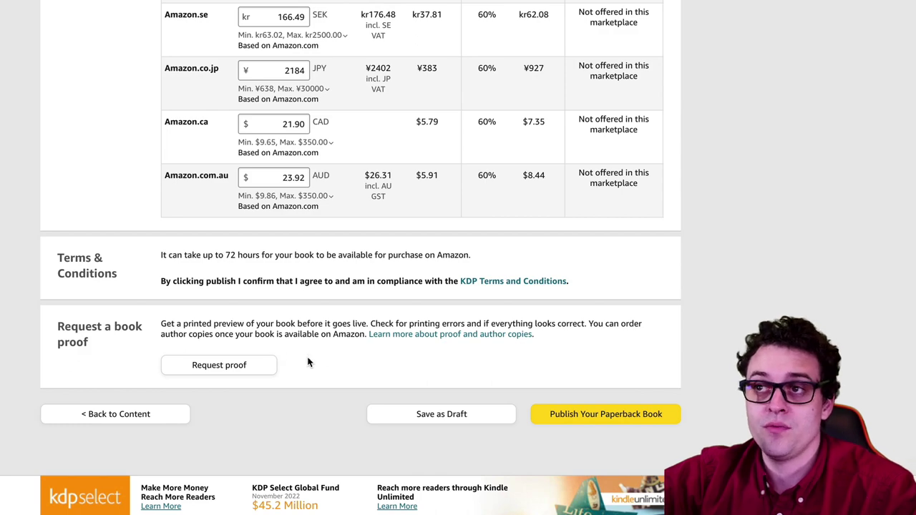
scroll(604, 412, up, 5)
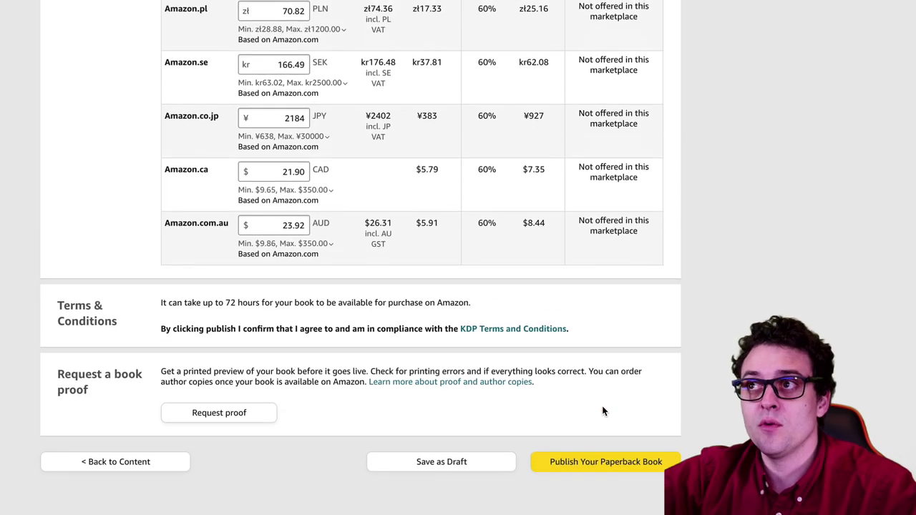
scroll(604, 408, down, 4)
scroll(599, 451, up, 20)
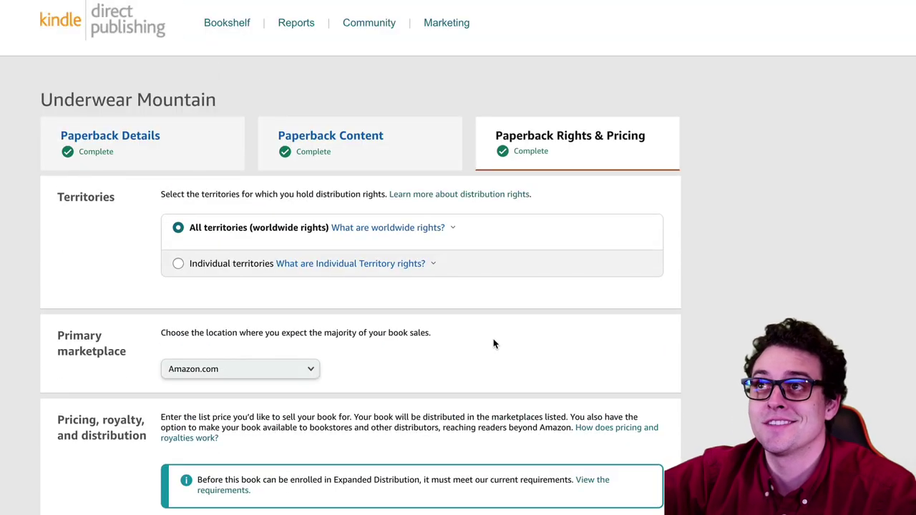
Step: Leave the pricing page without saving and go to the December 17, 2022 Reports dashboard
scroll(486, 350, down, 1)
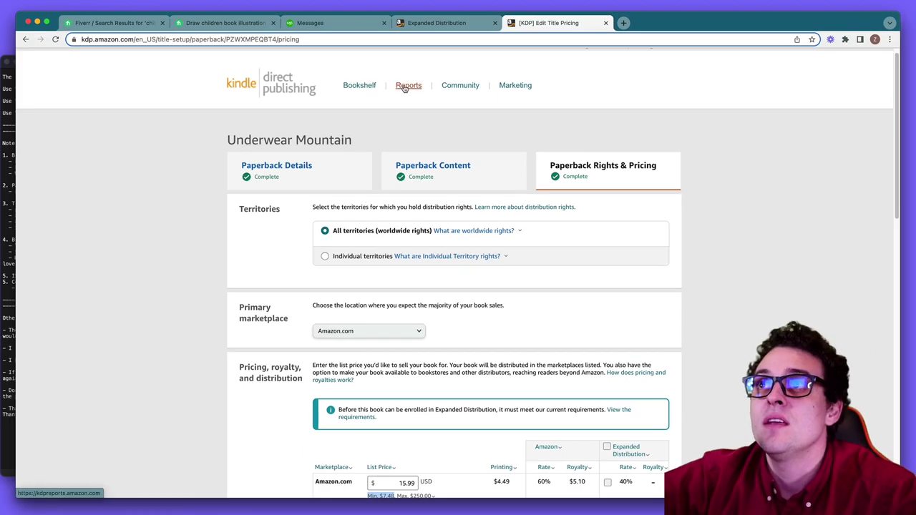
click(406, 86)
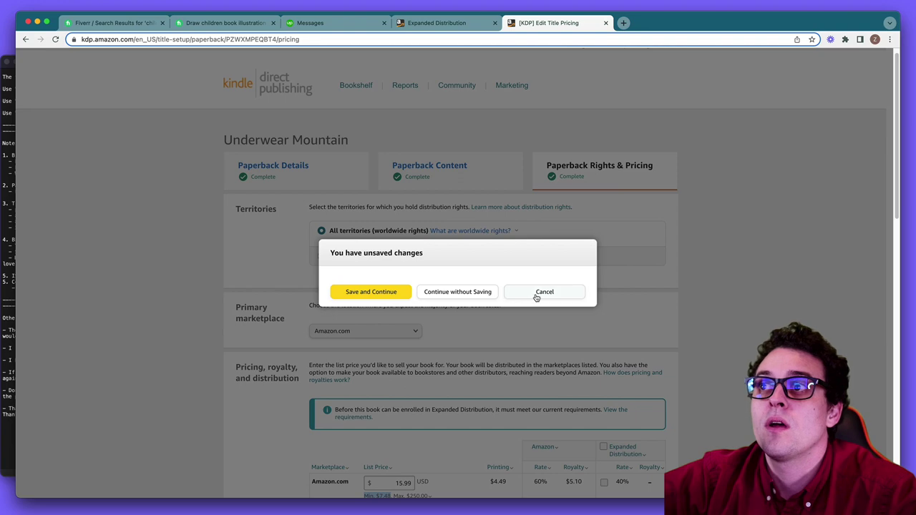
click(453, 292)
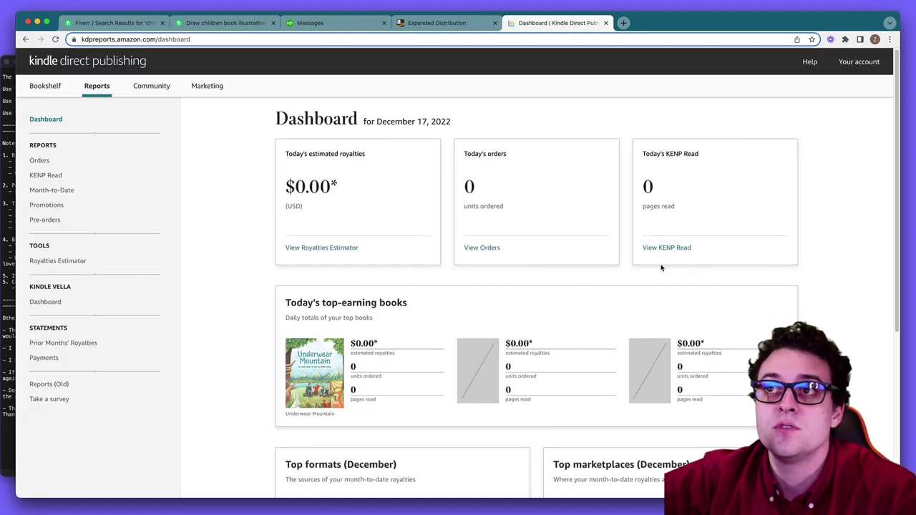
Step: Show the Orders report for Lifetime: 96 units ordered from Sep 28, 2021 to Dec 17, 2022
click(39, 163)
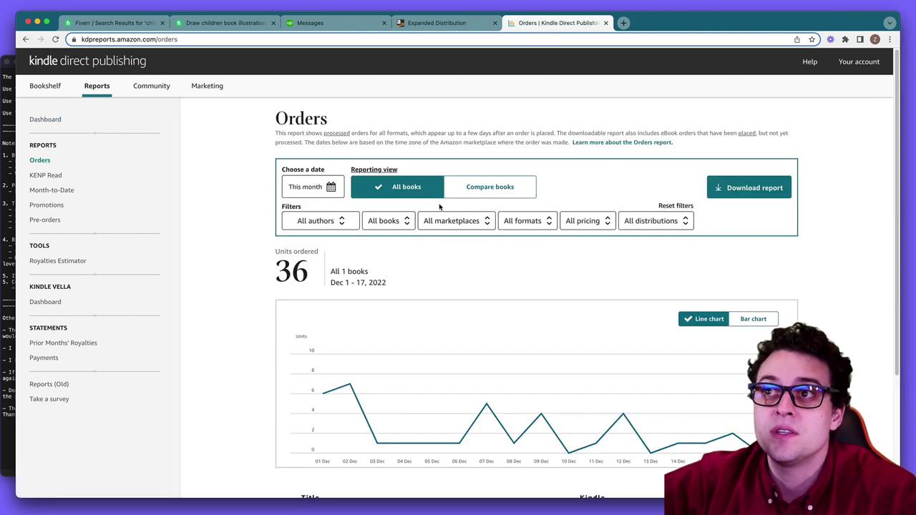
scroll(457, 343, down, 2)
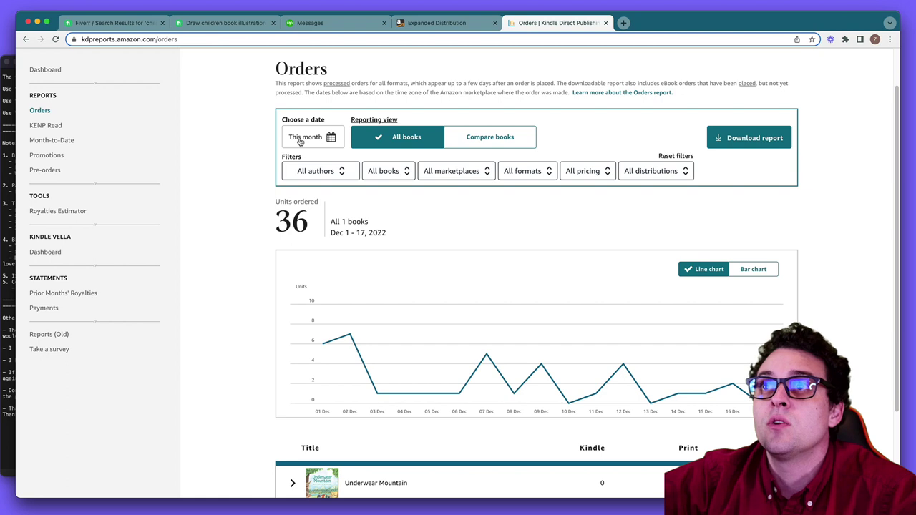
click(301, 138)
click(318, 258)
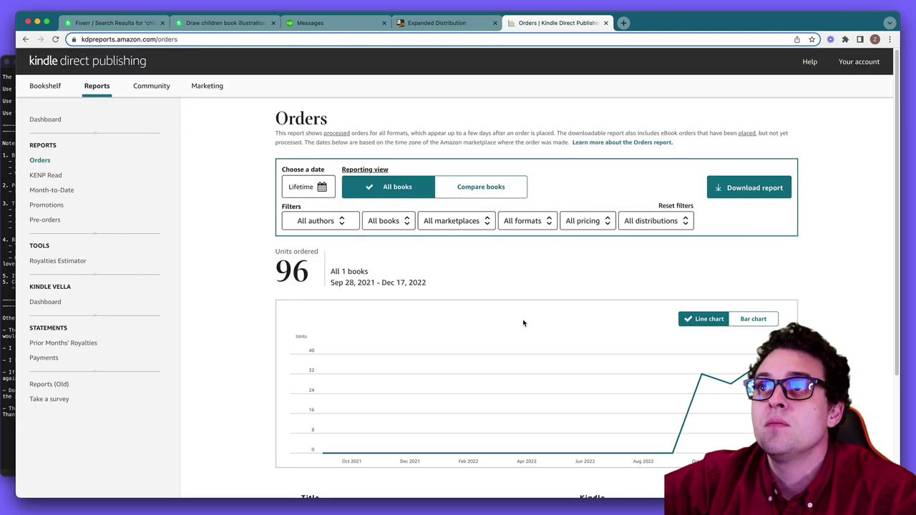
scroll(515, 338, down, 1)
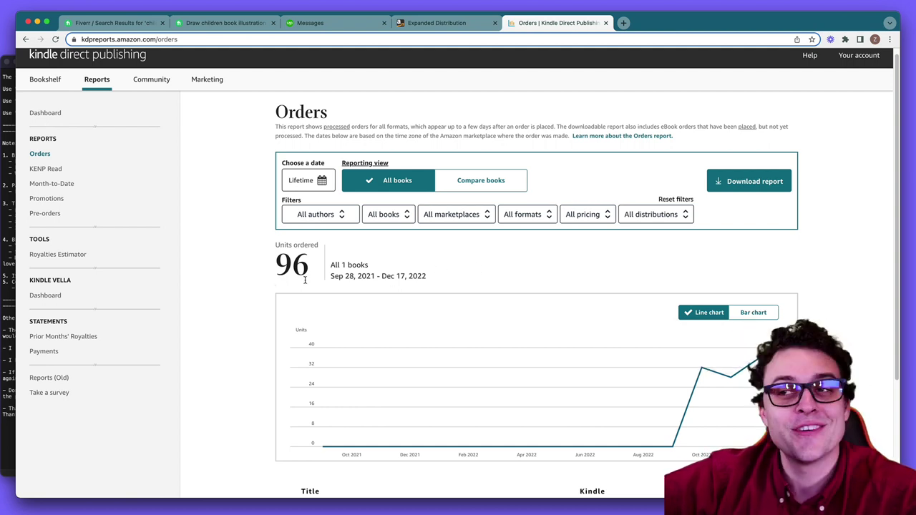
Step: Set the Royalties Estimator date range to Lifetime, showing $489.72 estimated royalties
click(48, 257)
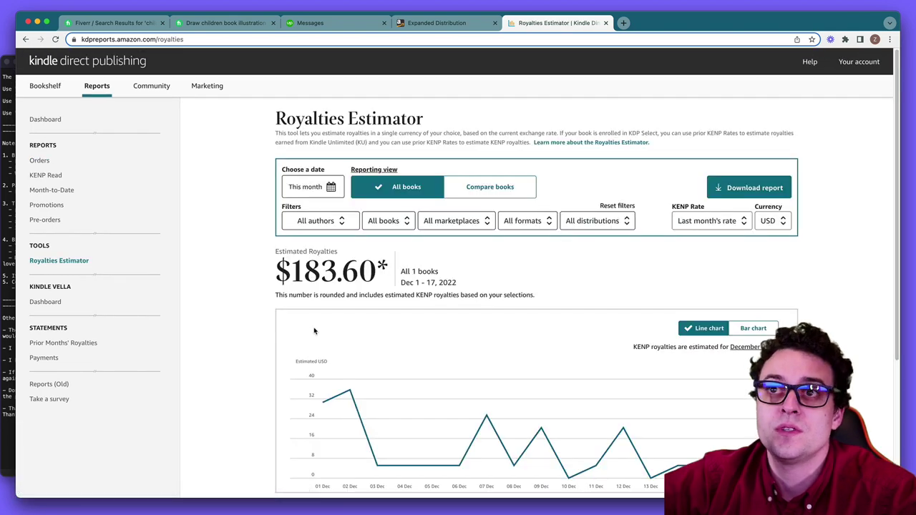
scroll(363, 292, down, 2)
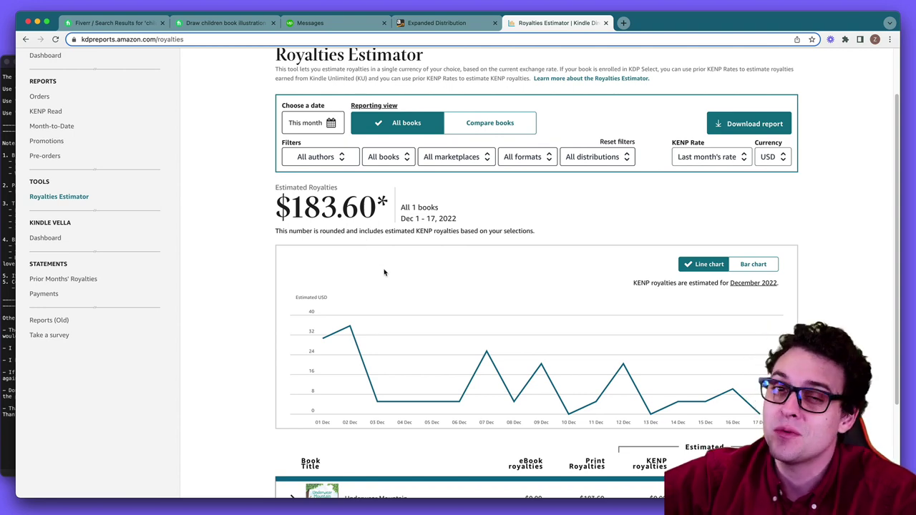
scroll(386, 290, down, 3)
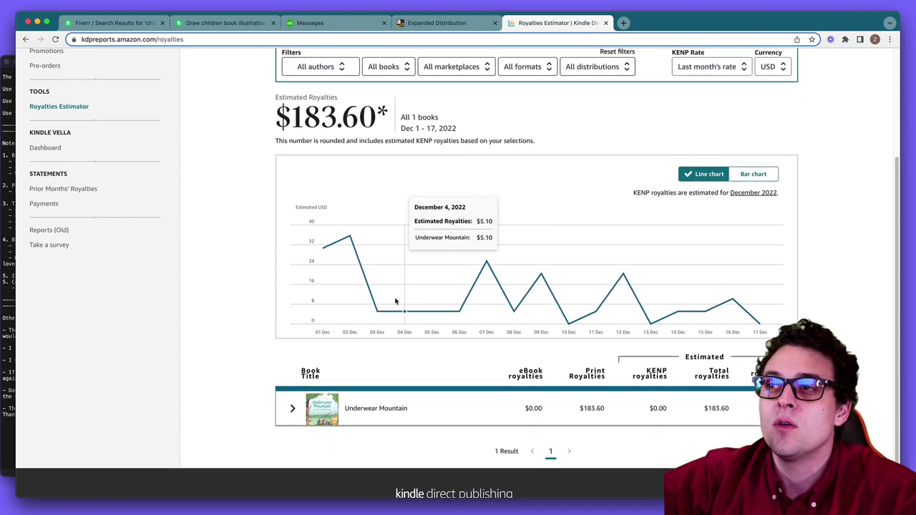
scroll(395, 301, up, 5)
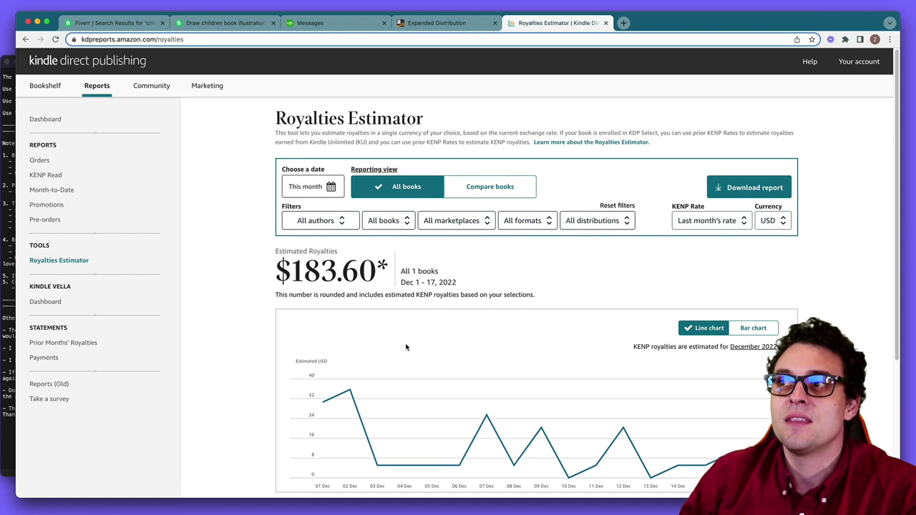
scroll(451, 401, down, 2)
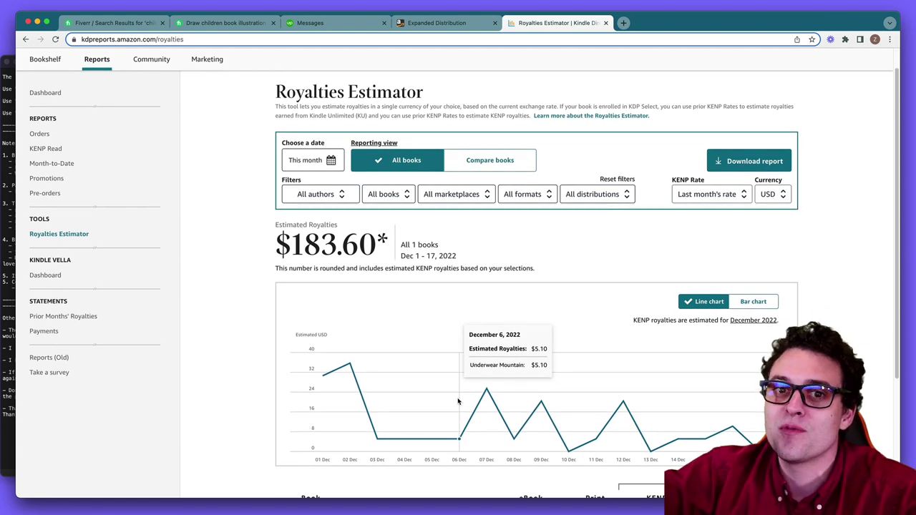
scroll(486, 402, down, 3)
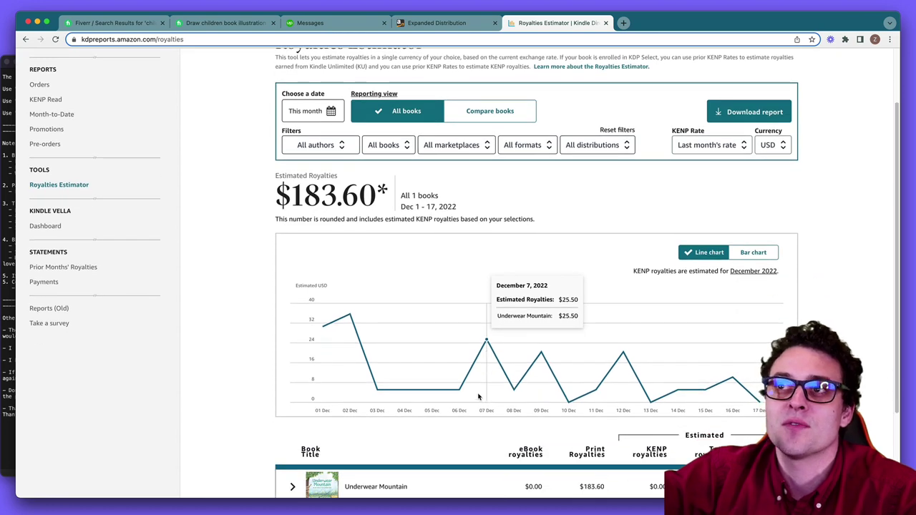
scroll(478, 398, up, 3)
click(308, 187)
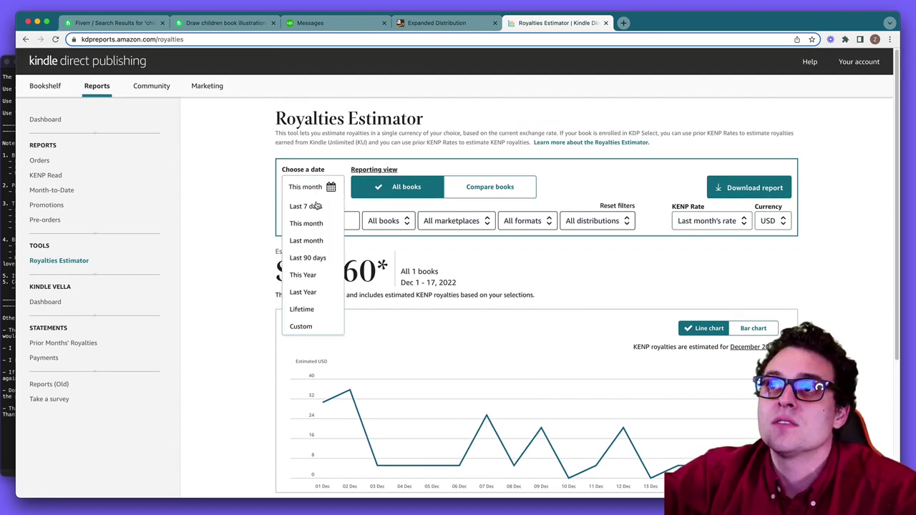
click(320, 311)
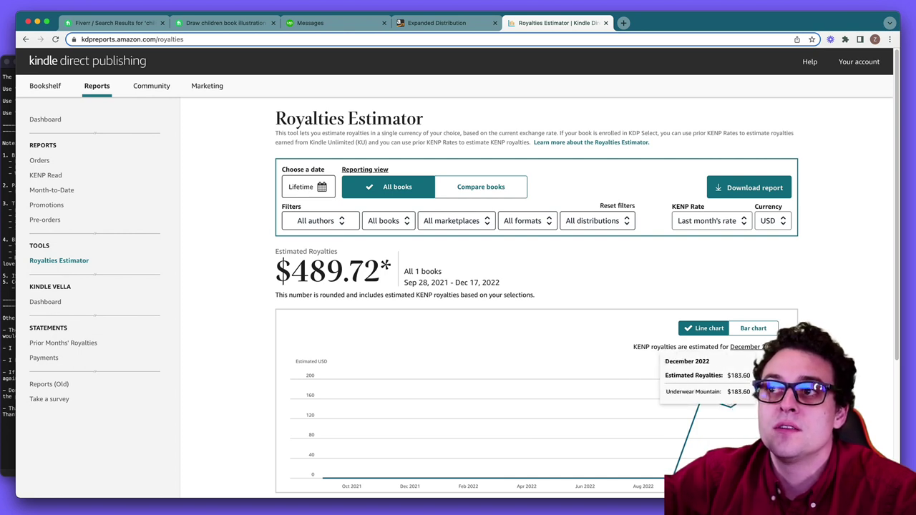
scroll(397, 344, down, 1)
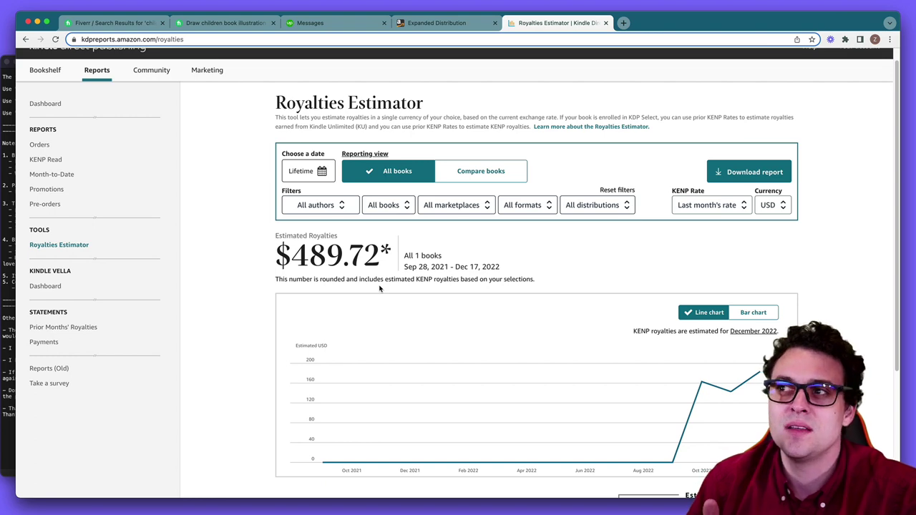
scroll(426, 319, down, 4)
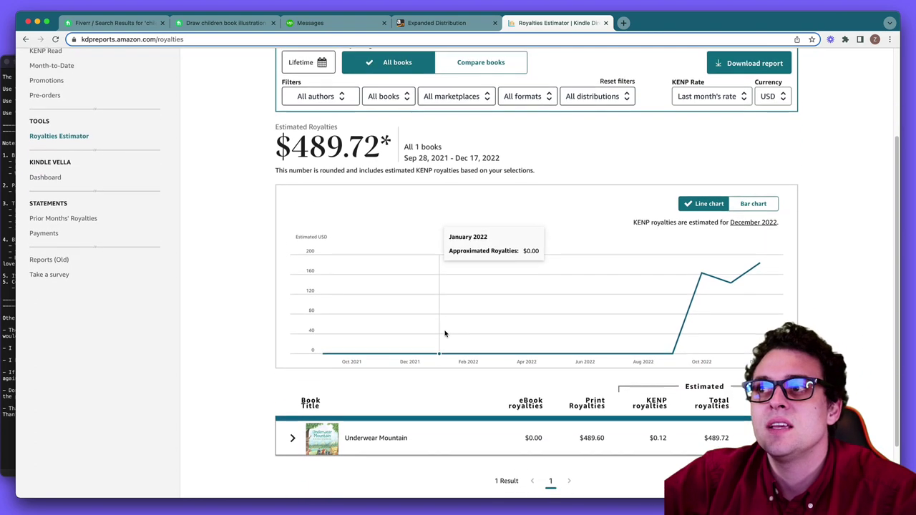
scroll(504, 347, up, 5)
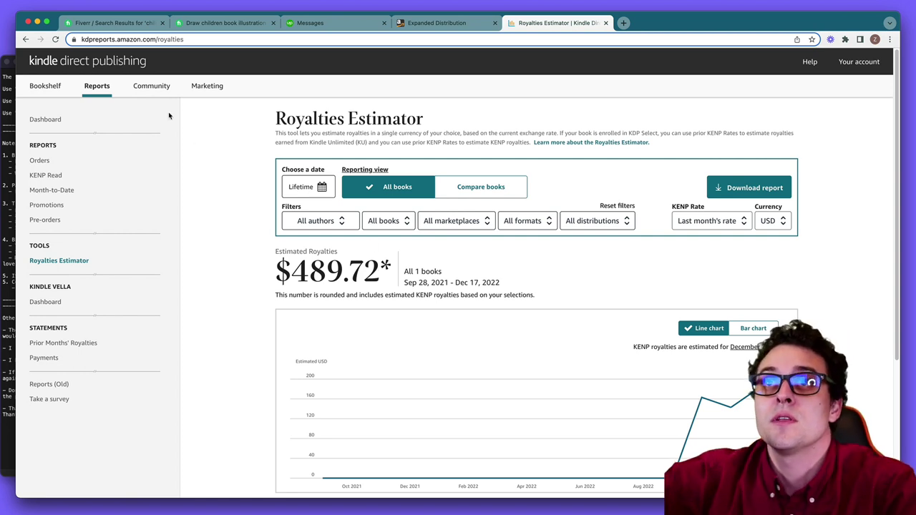
Step: From the Bookshelf, open Order author copies for the Underwear Mountain paperback
click(50, 88)
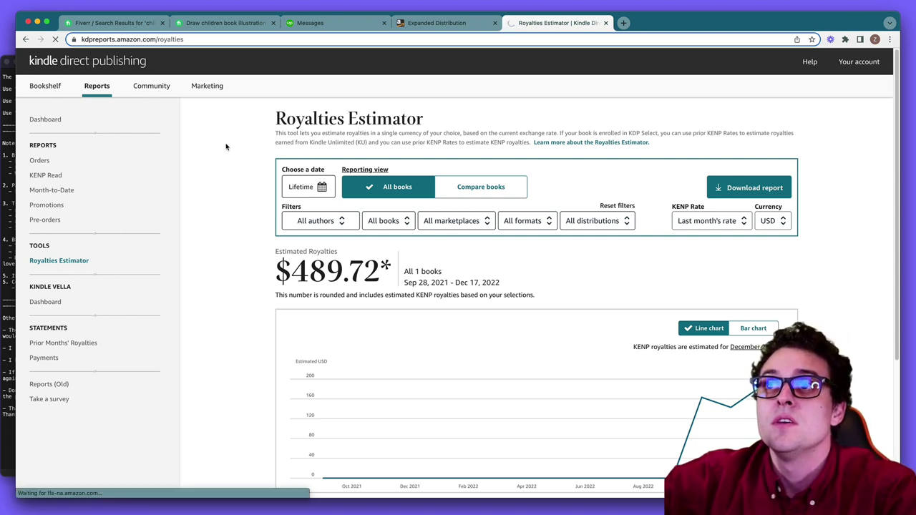
scroll(567, 338, down, 3)
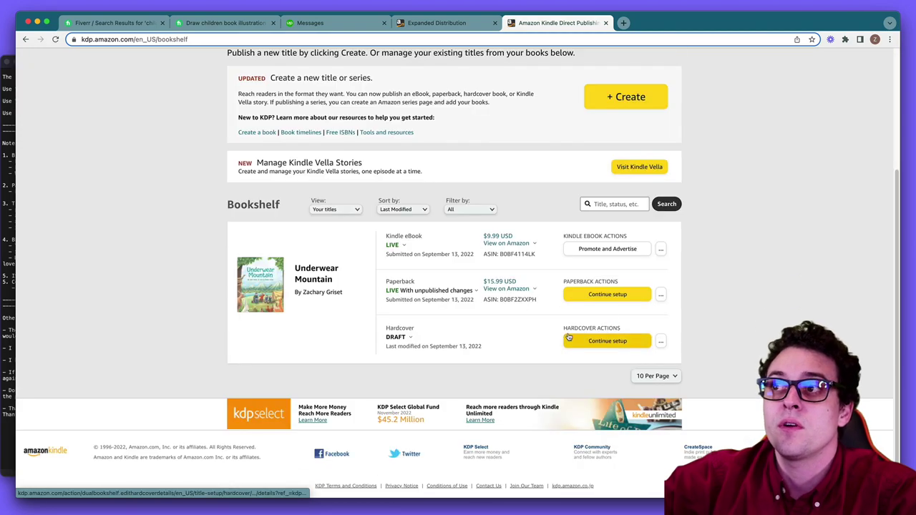
click(661, 295)
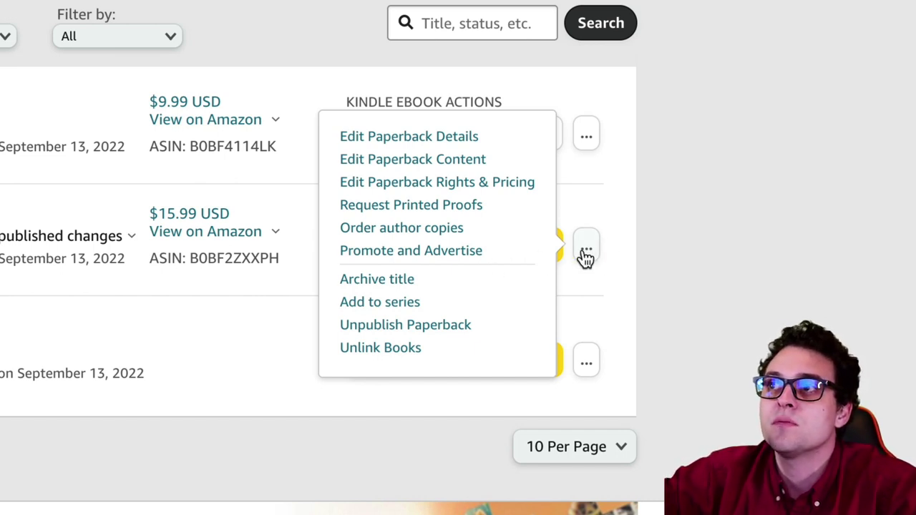
click(414, 237)
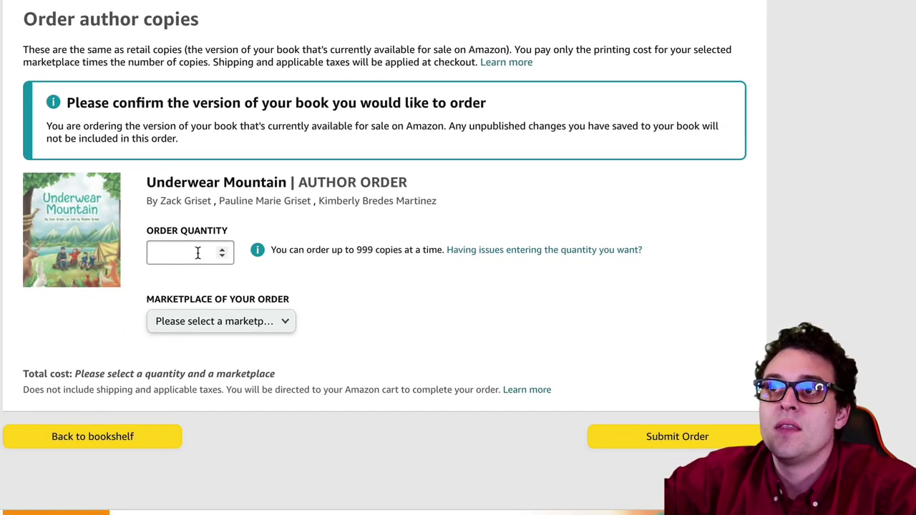
Step: Enter 40 author copies for Amazon.com and check the USD $179.60 total at $4.49 each
click(198, 253)
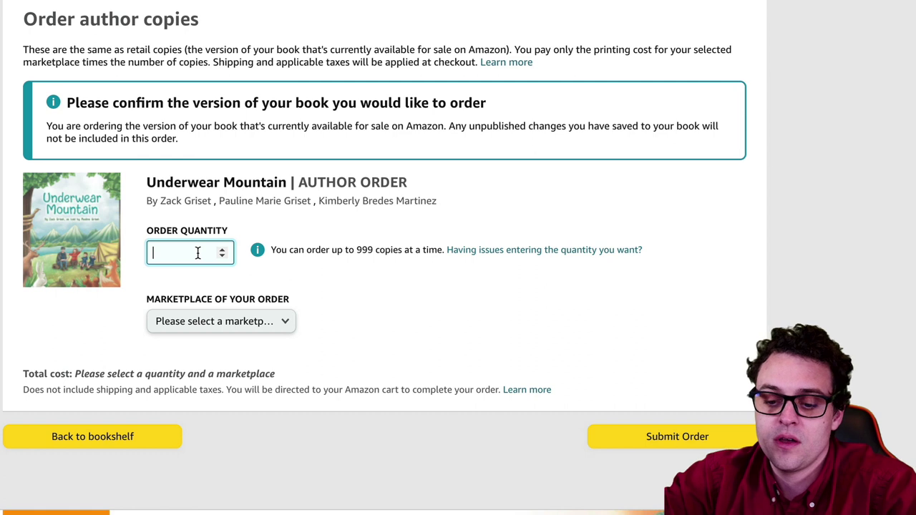
text(40)
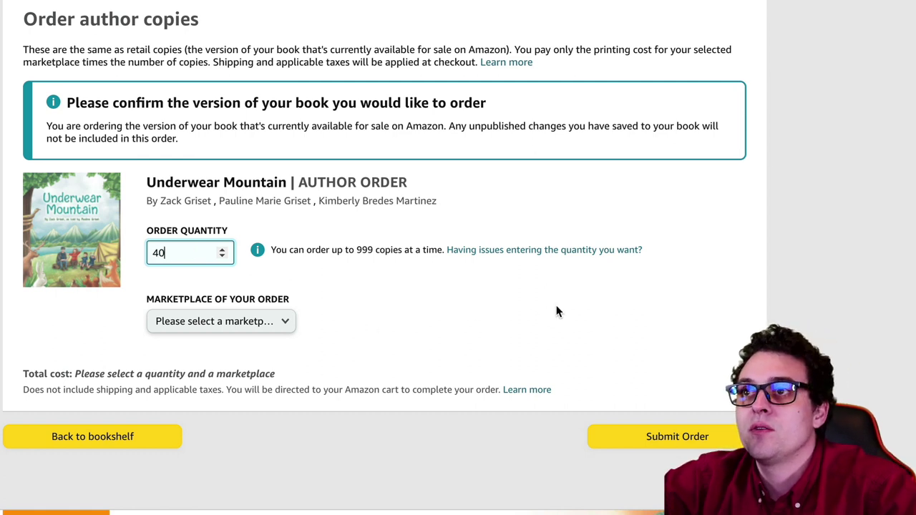
click(461, 319)
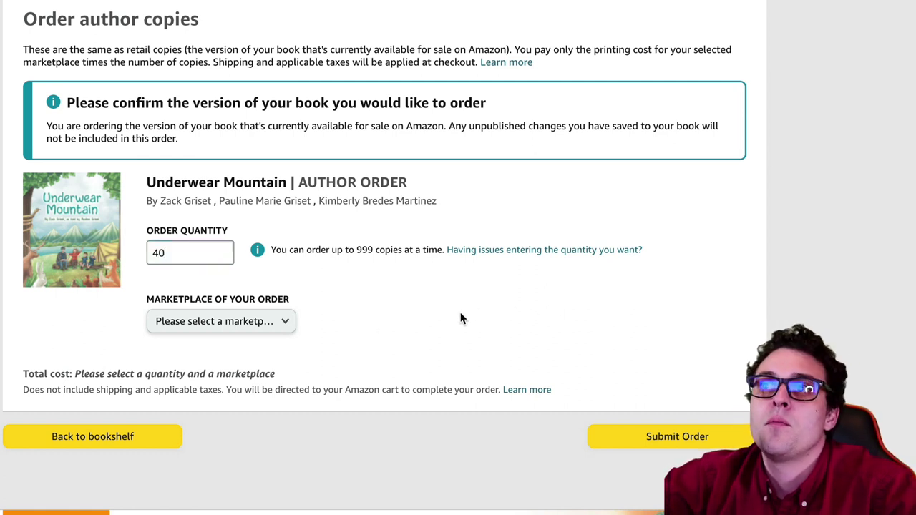
click(275, 322)
click(218, 342)
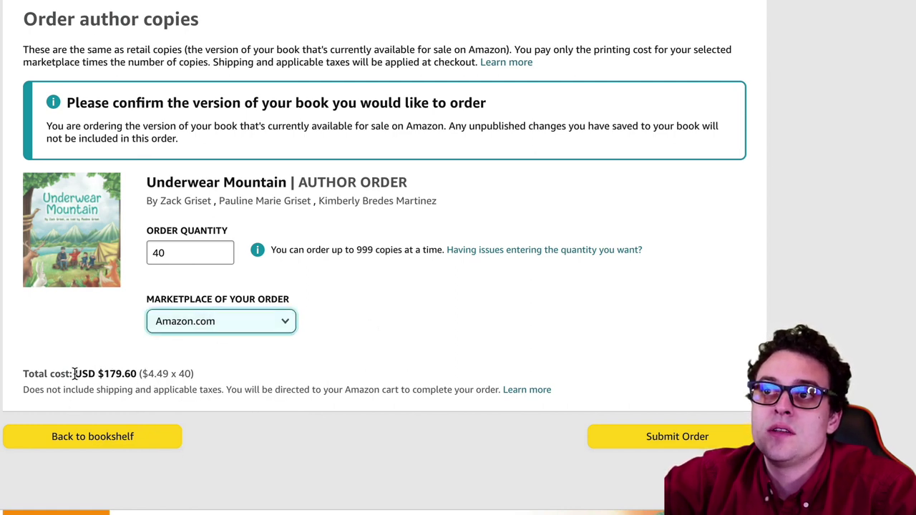
drag(73, 373, 140, 377)
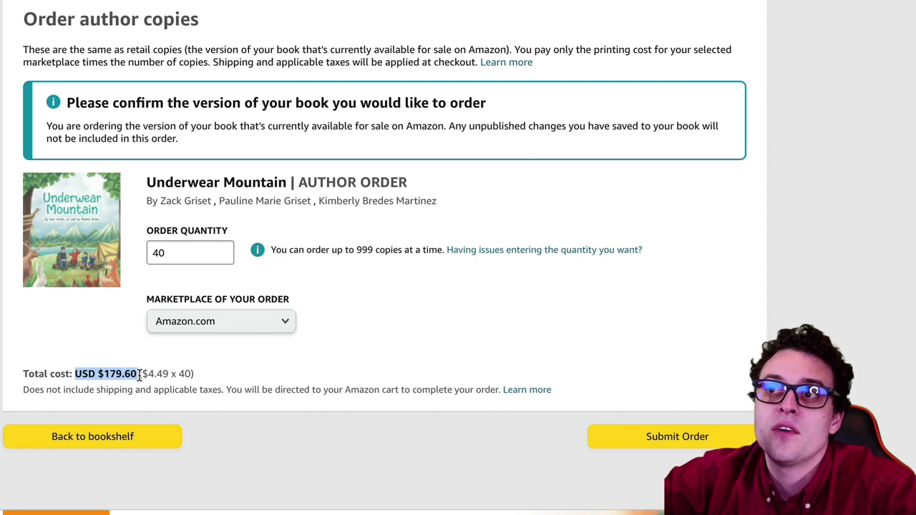
click(202, 375)
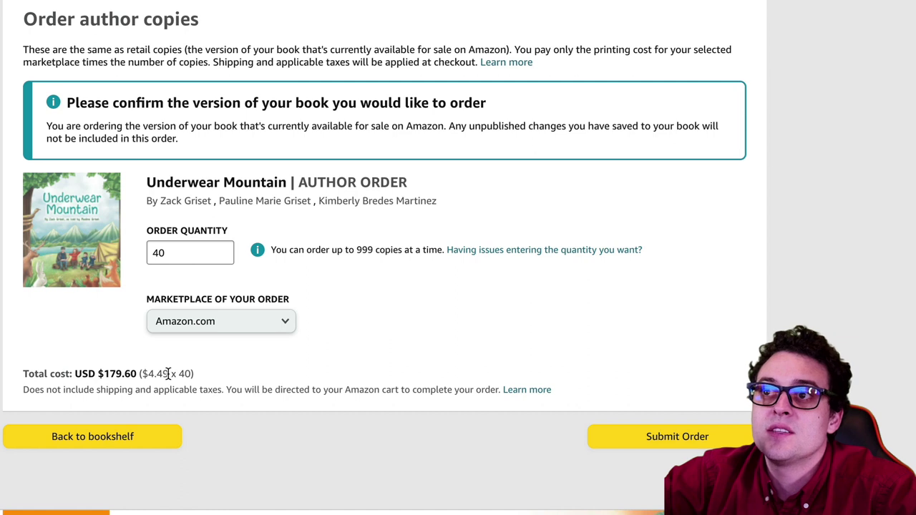
drag(169, 373, 142, 374)
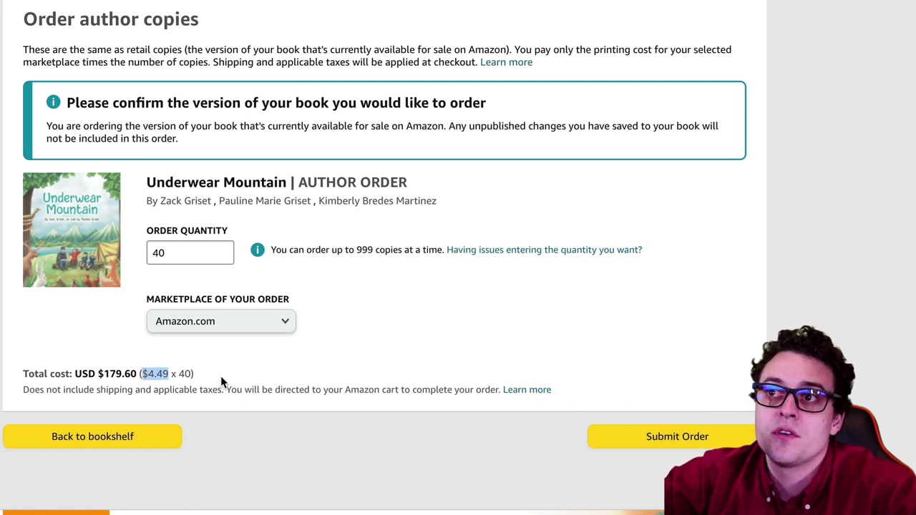